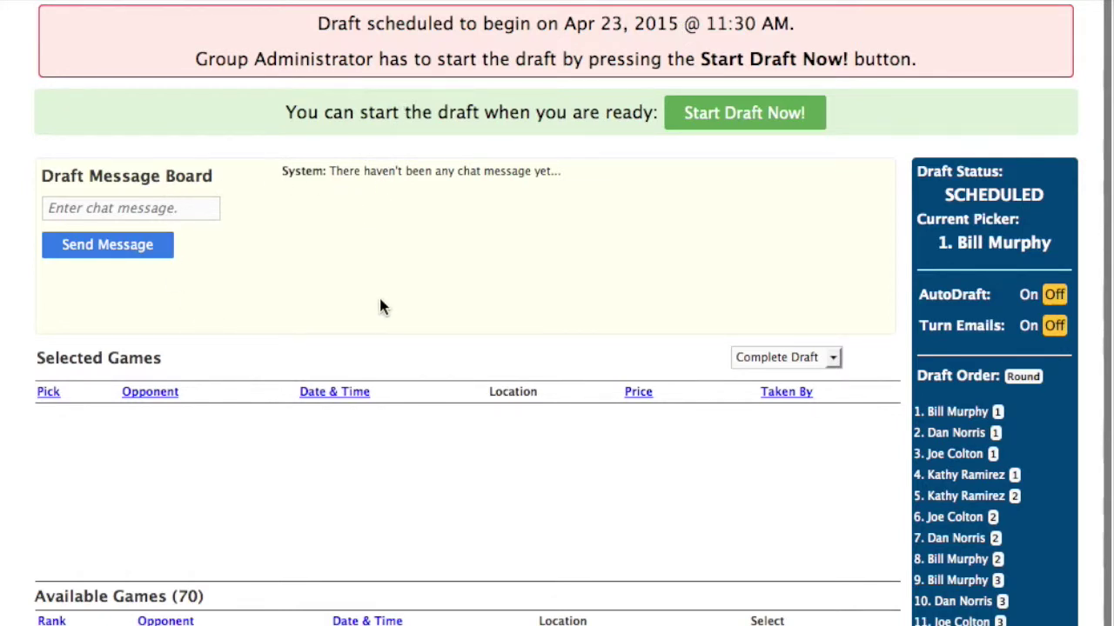
# Start the scheduled game draft now and confirm that it should become active.
pyautogui.scroll(-5, 391, 461)
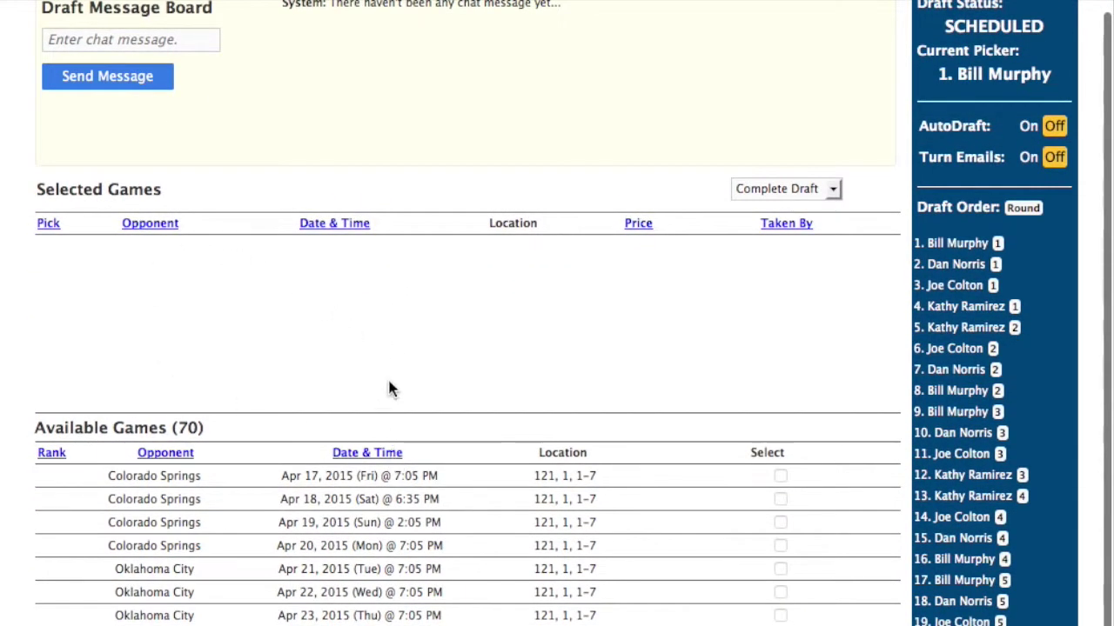
pyautogui.scroll(2, 632, 368)
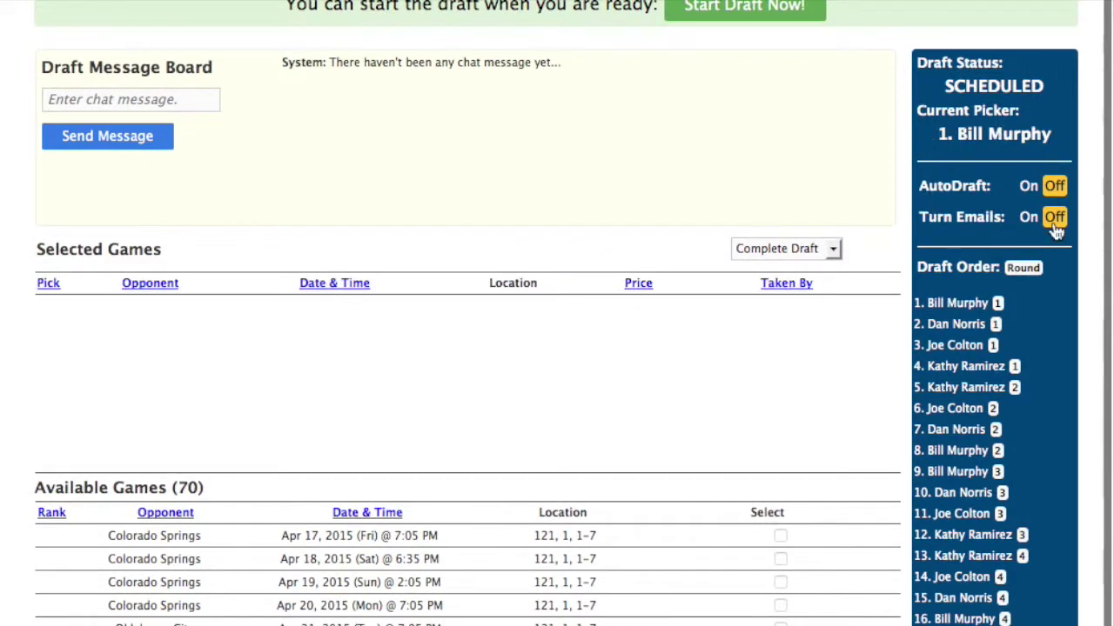
pyautogui.scroll(-3, 842, 409)
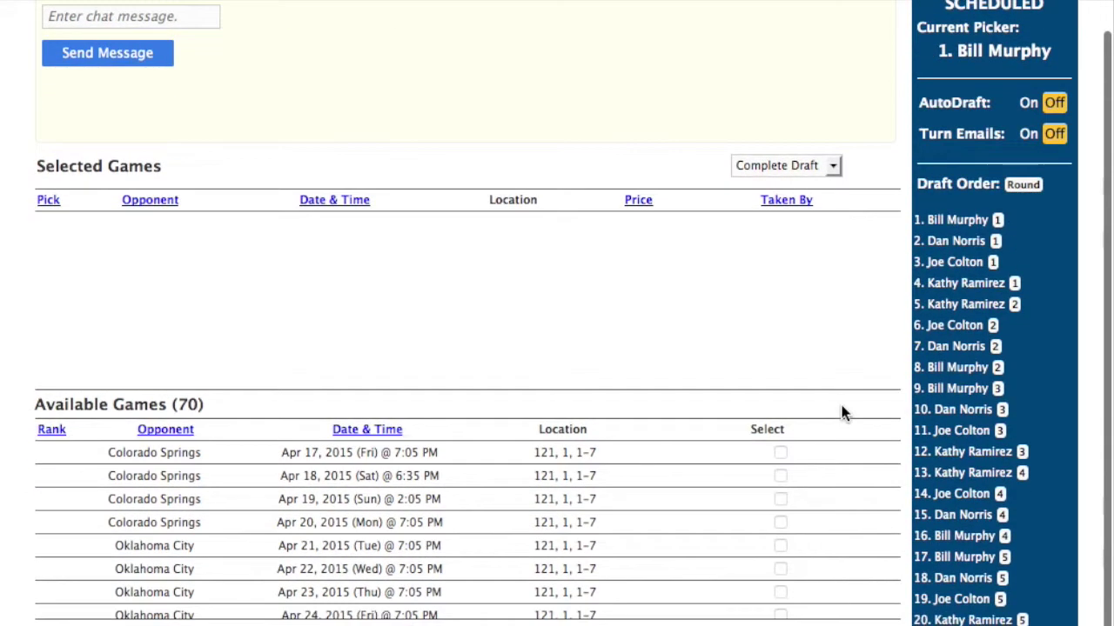
pyautogui.scroll(-3, 948, 388)
pyautogui.scroll(3, 948, 388)
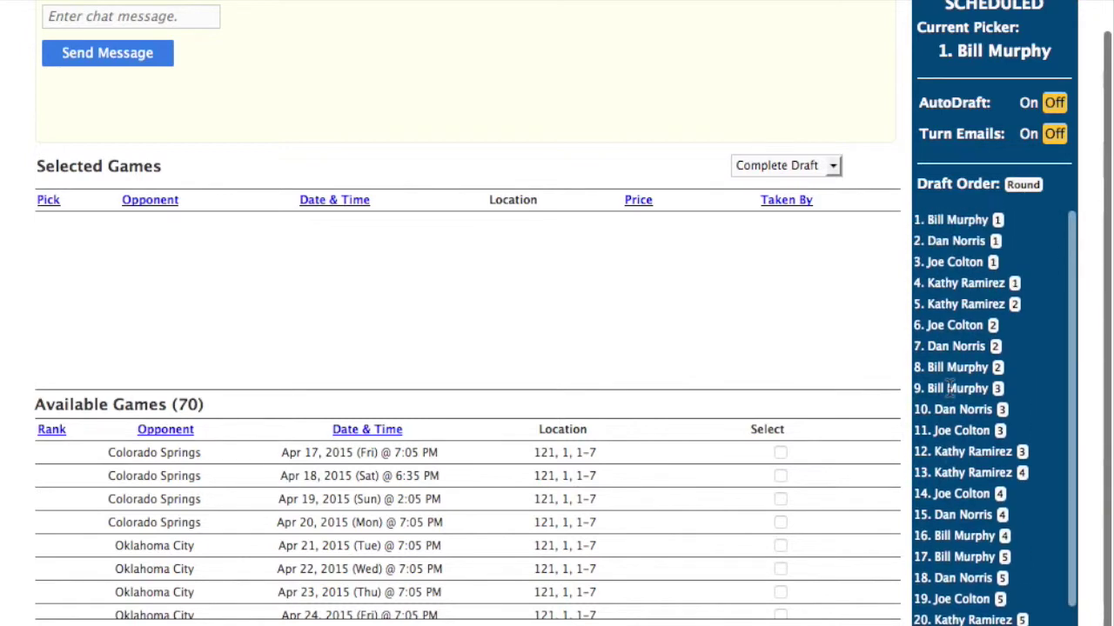
pyautogui.scroll(5, 534, 345)
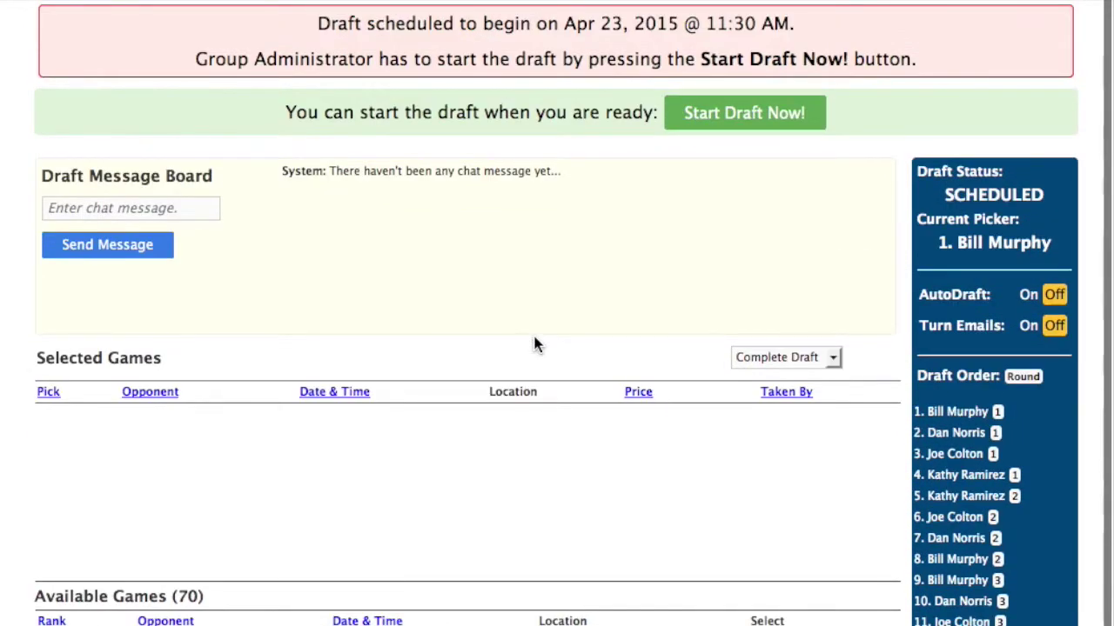
pyautogui.click(727, 129)
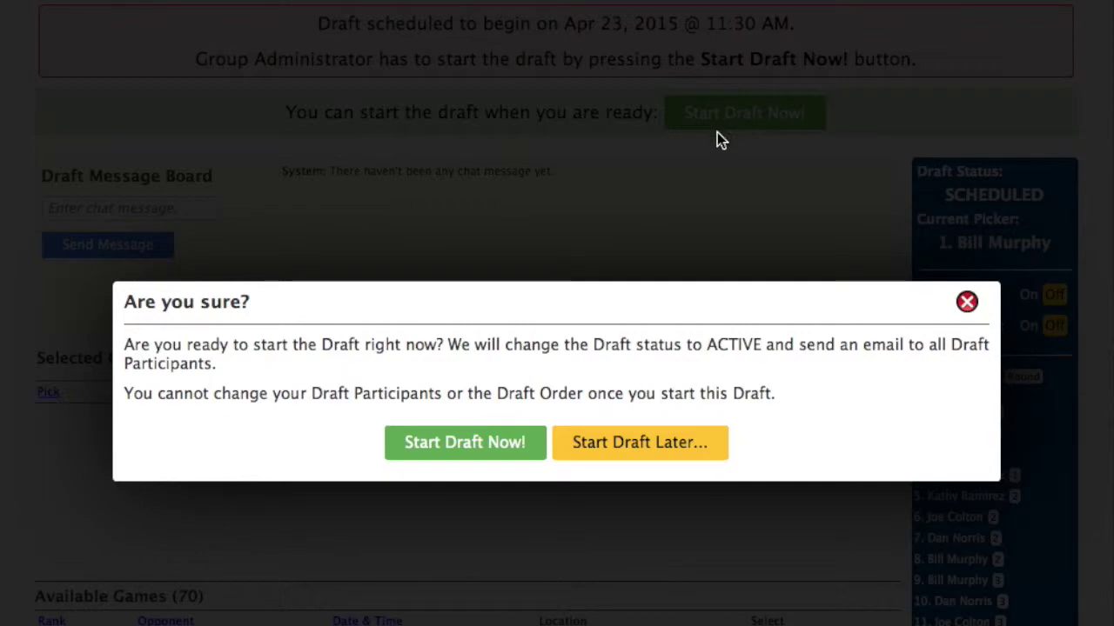
pyautogui.click(472, 446)
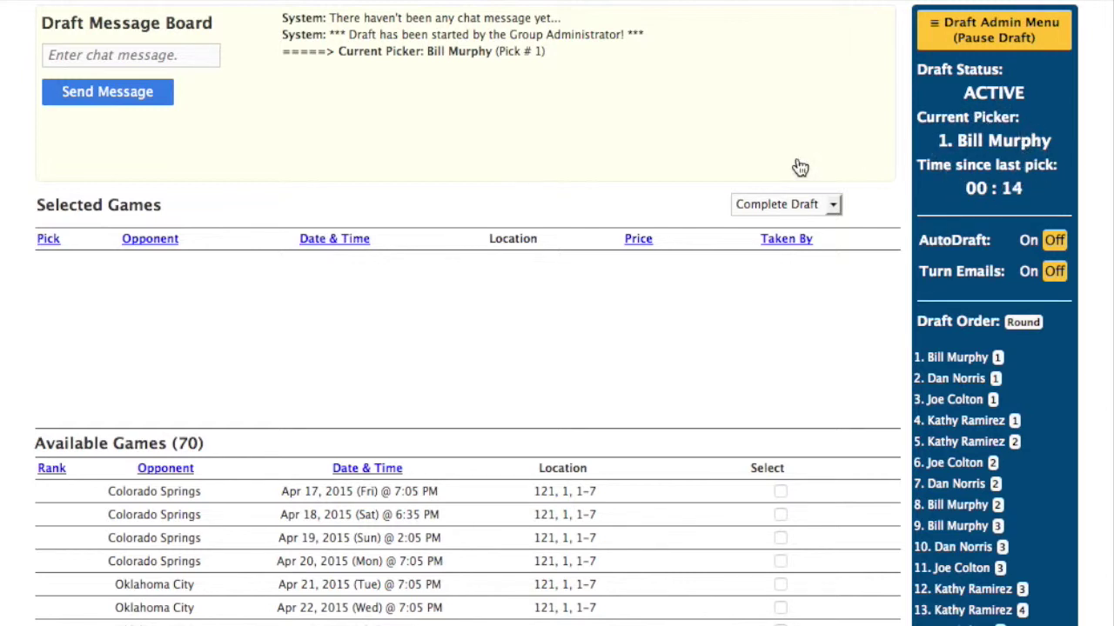
# Switch to the first picker's draft window and draft the Colorado Springs game on Apr 17, 2015 as pick 1.
pyautogui.press('super+Tab')
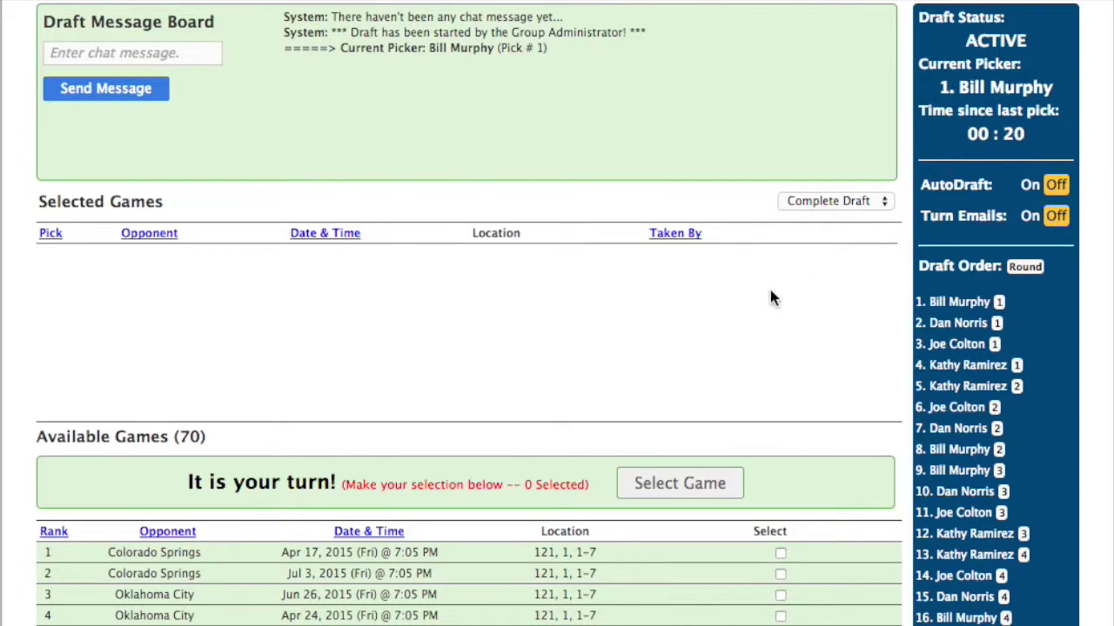
pyautogui.scroll(-1, 759, 313)
pyautogui.scroll(-3, 759, 313)
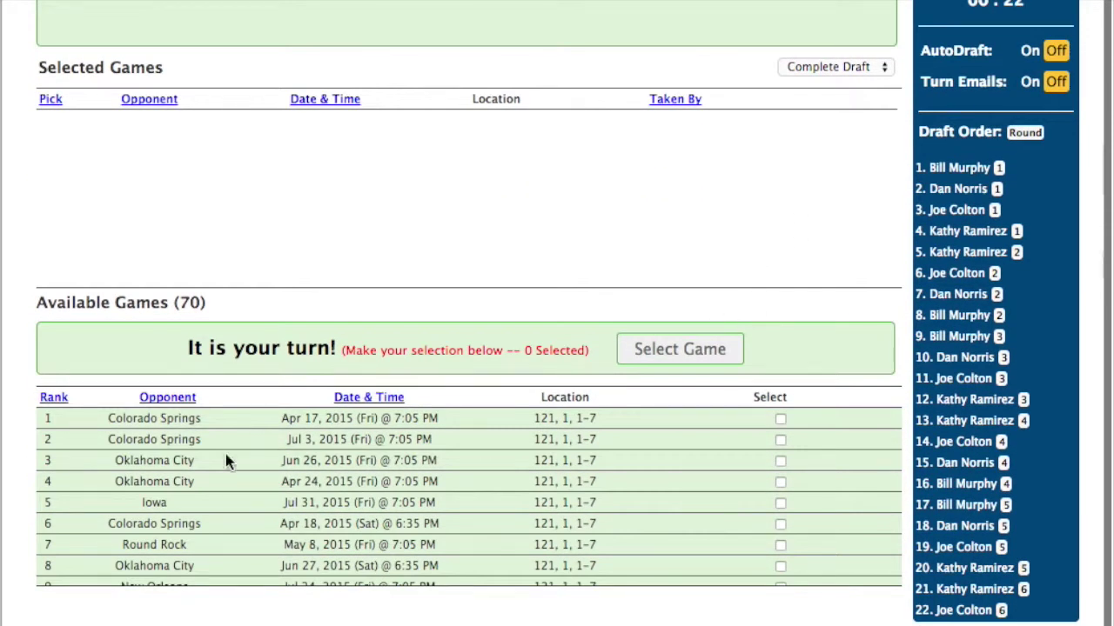
pyautogui.click(780, 420)
pyautogui.click(693, 361)
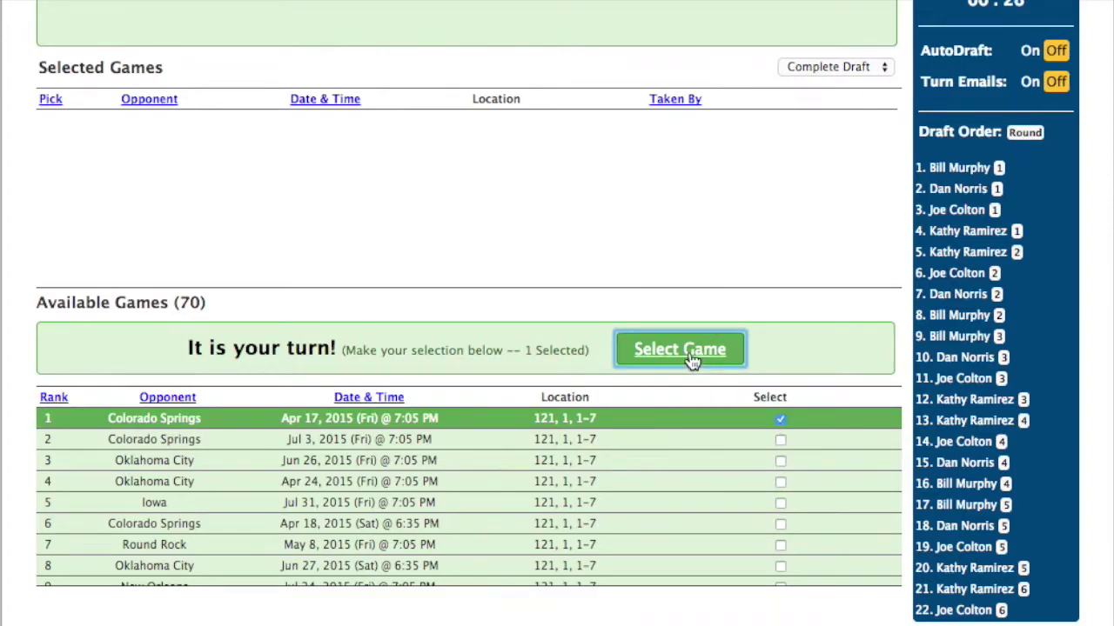
pyautogui.click(259, 446)
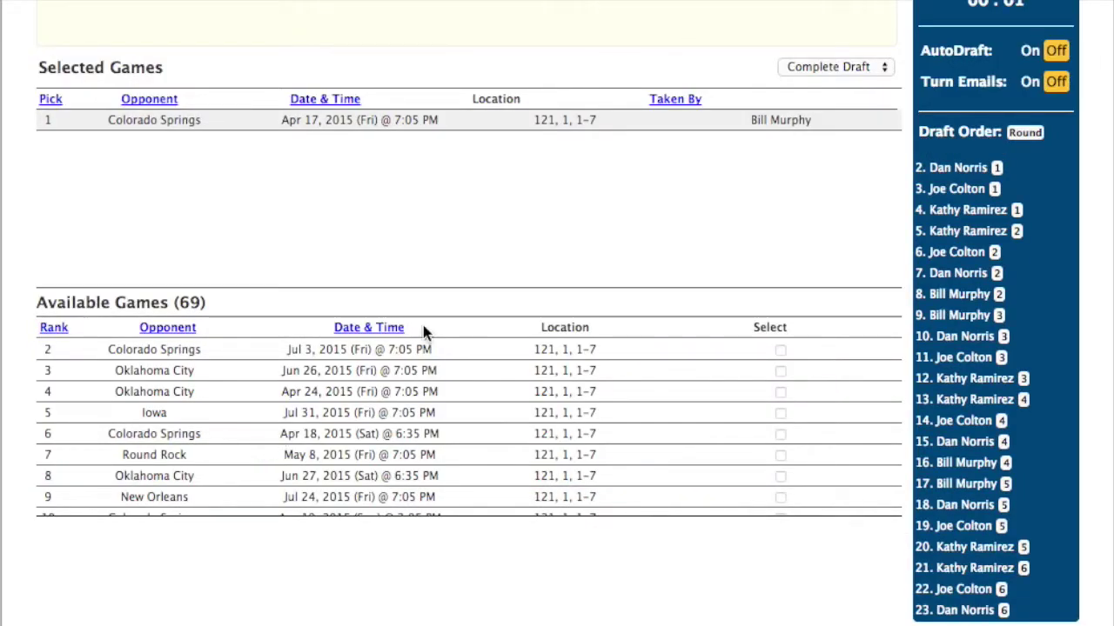
# In the administrator's draft window, draft the Omaha game on Jun 18, 2015 as pick 2 and confirm it.
pyautogui.scroll(3, 456, 280)
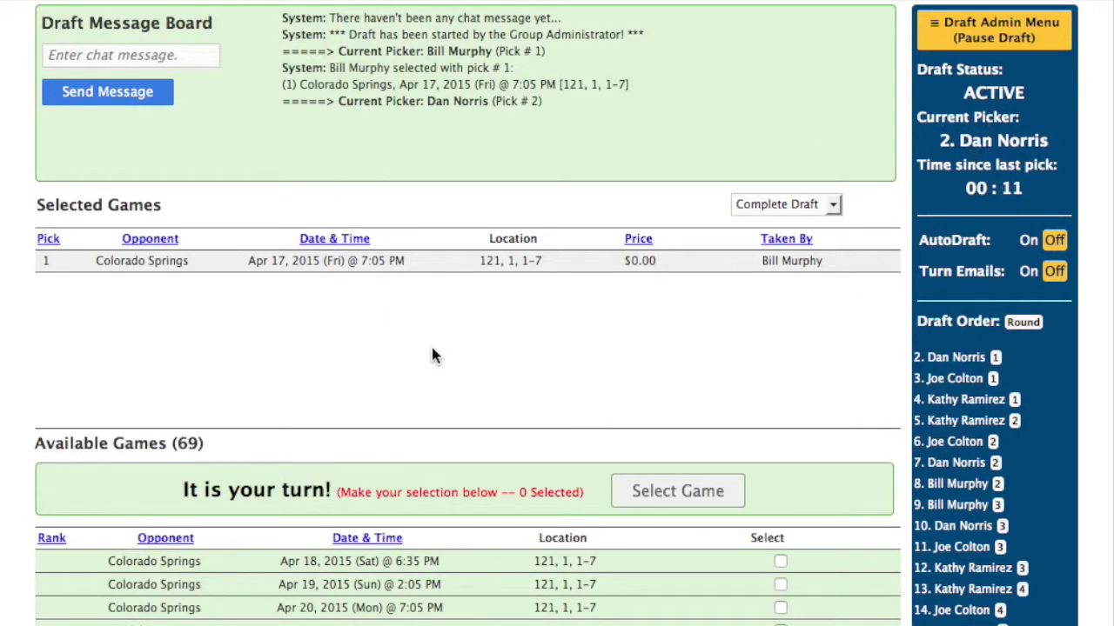
pyautogui.scroll(-10, 489, 621)
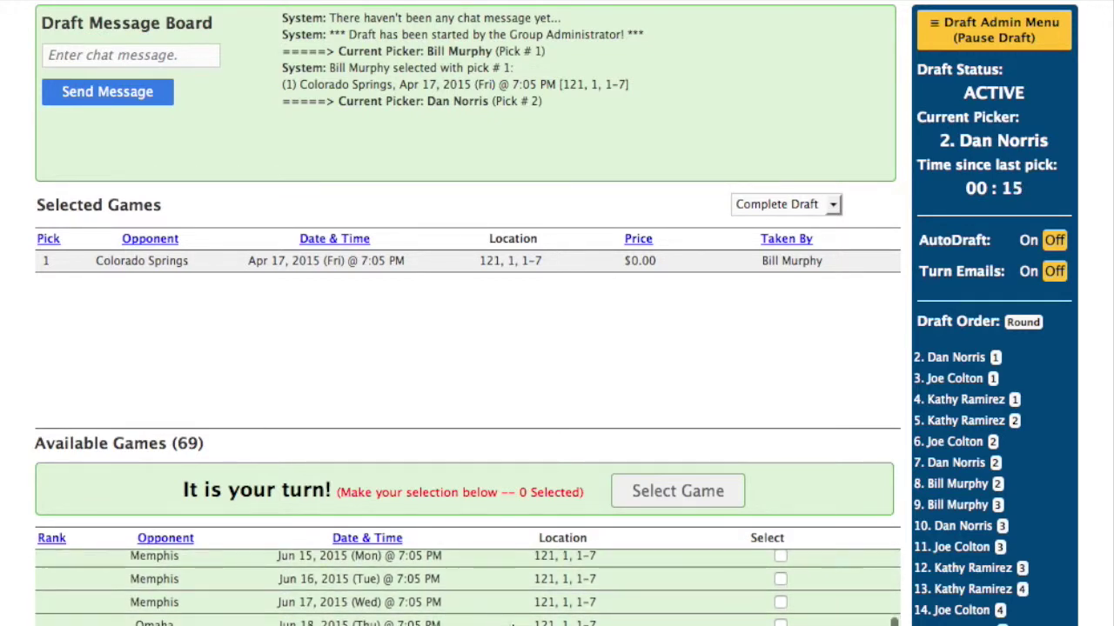
pyautogui.click(781, 623)
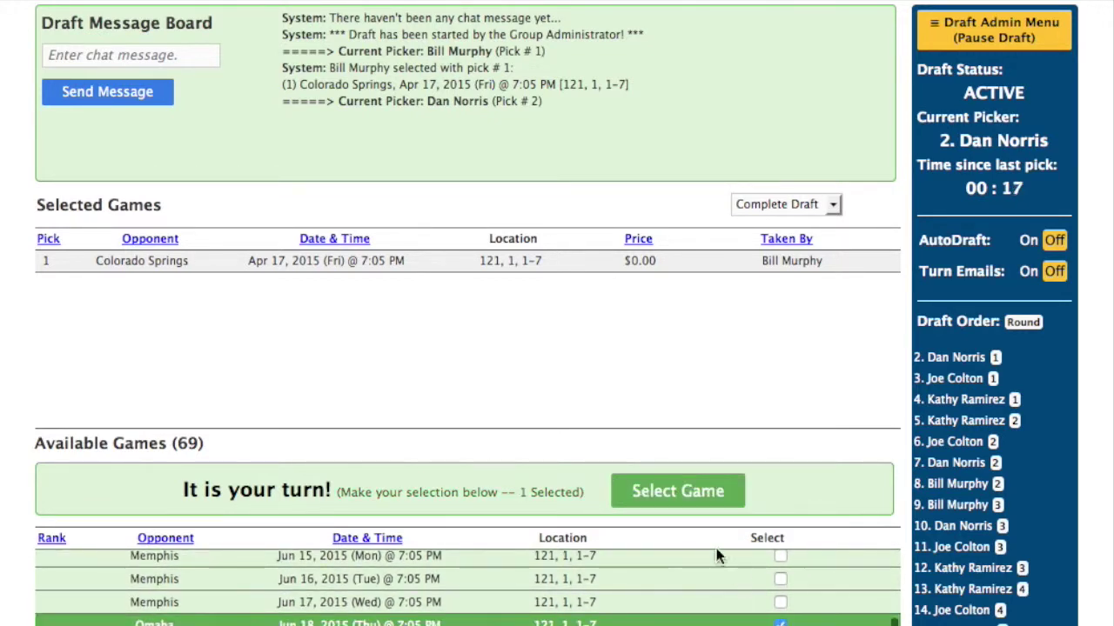
pyautogui.click(682, 496)
pyautogui.click(292, 447)
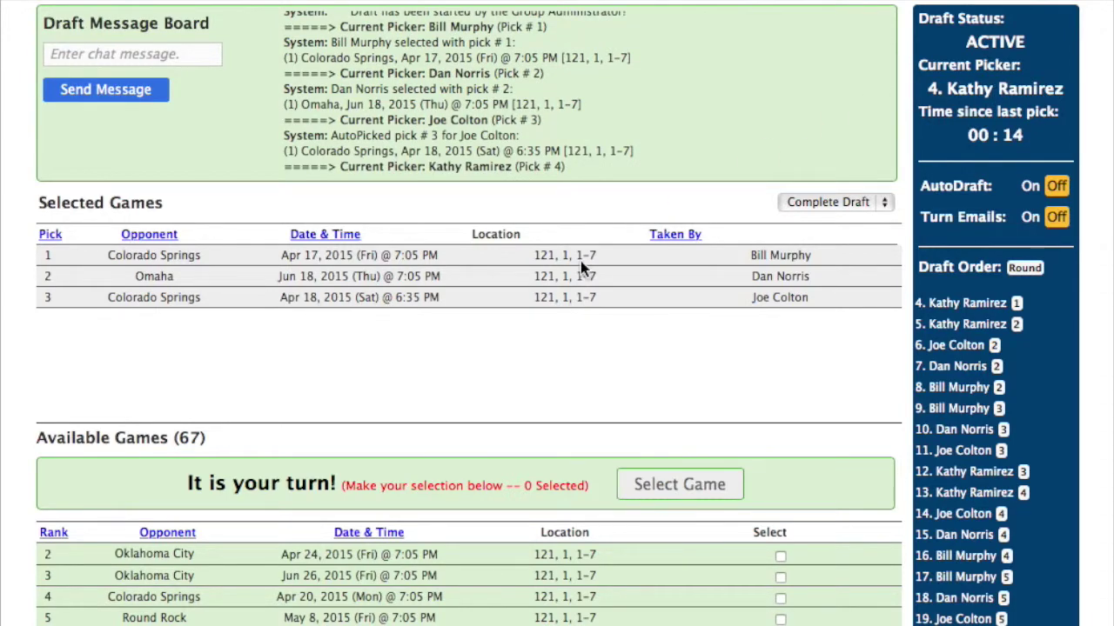
# In the fourth picker's draft window, draft the Oklahoma City game on Apr 24, 2015 as pick 4.
pyautogui.scroll(-3, 723, 388)
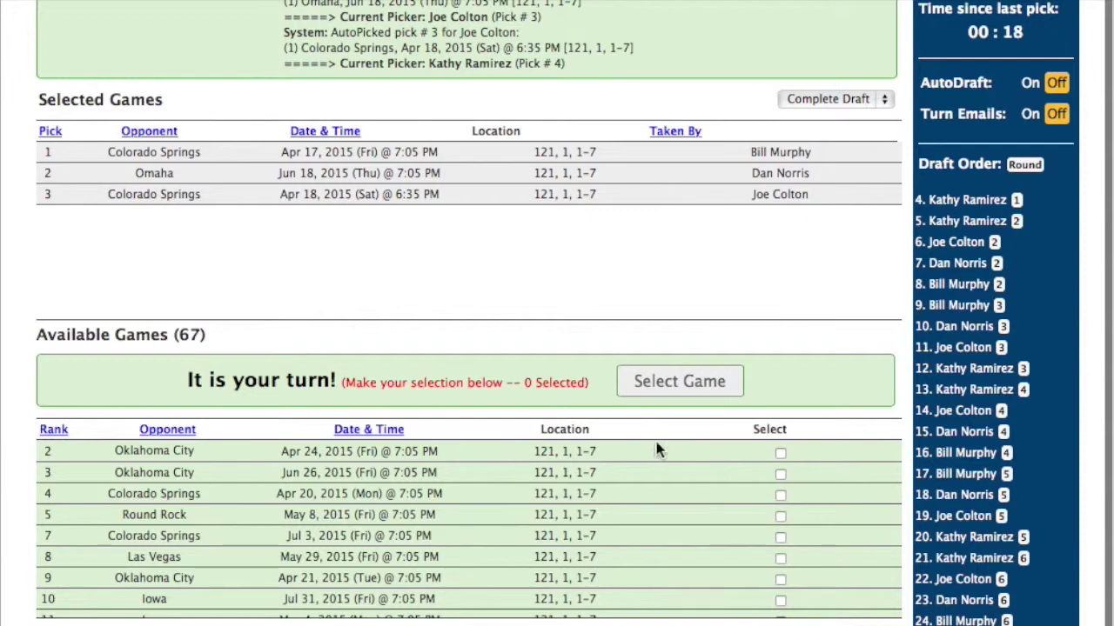
pyautogui.click(781, 454)
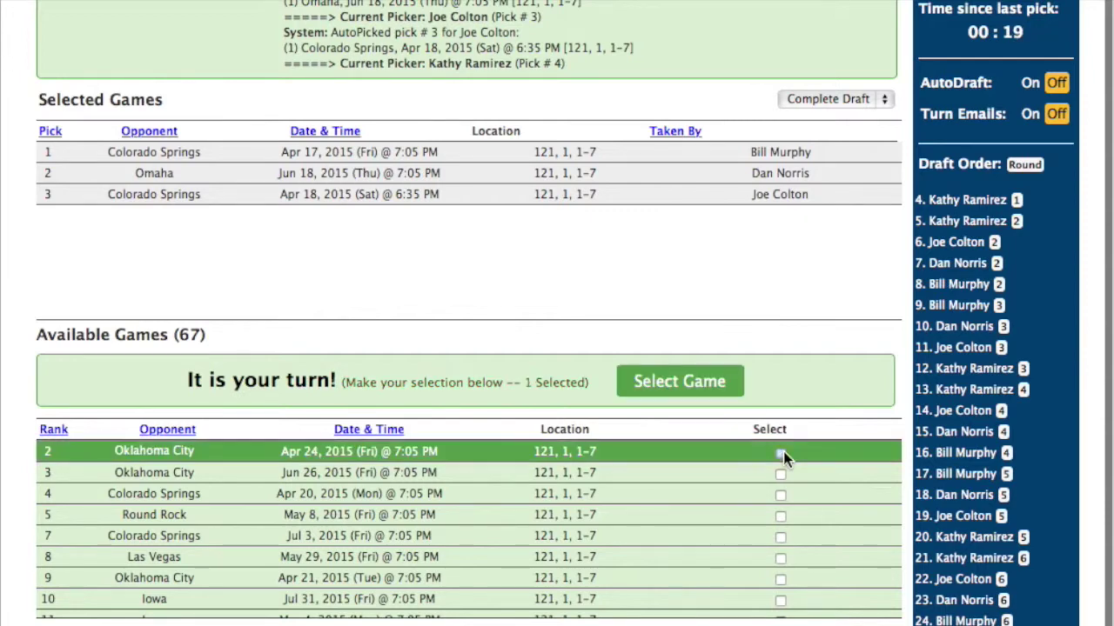
pyautogui.click(681, 389)
pyautogui.click(268, 468)
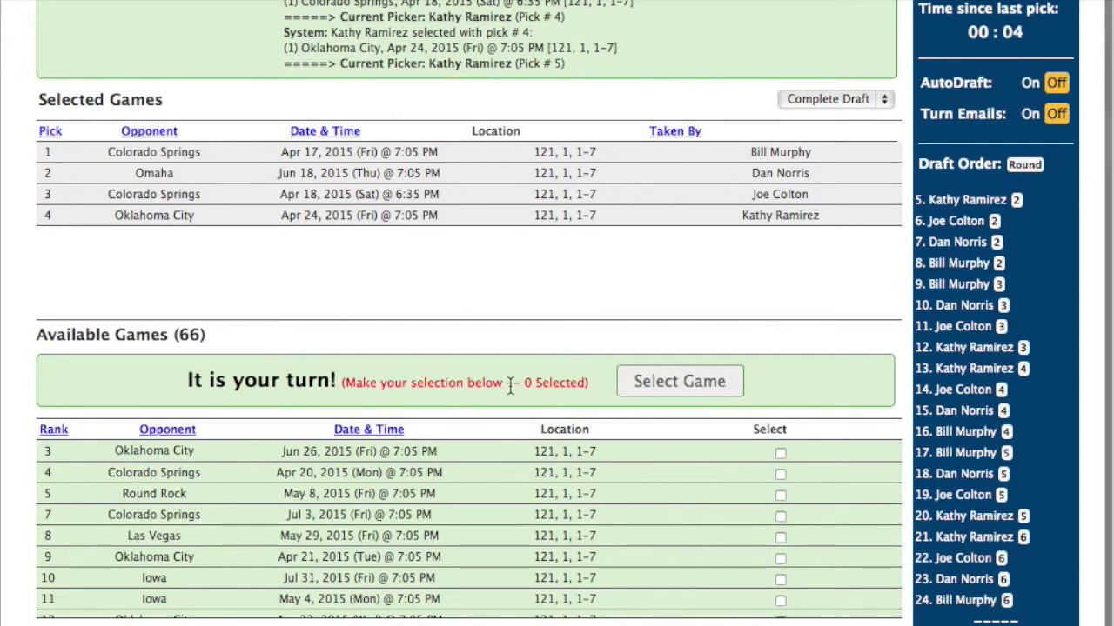
# Draft the Oklahoma City game on Jun 26, 2015 as pick 5 and confirm the selection.
pyautogui.scroll(2, 510, 382)
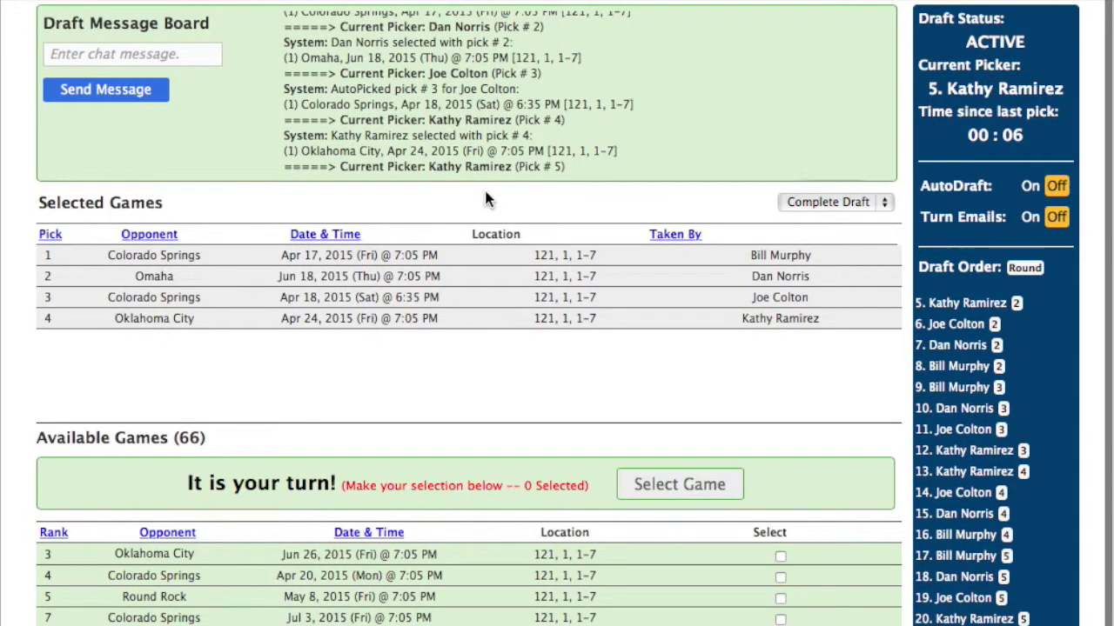
pyautogui.scroll(-3, 478, 376)
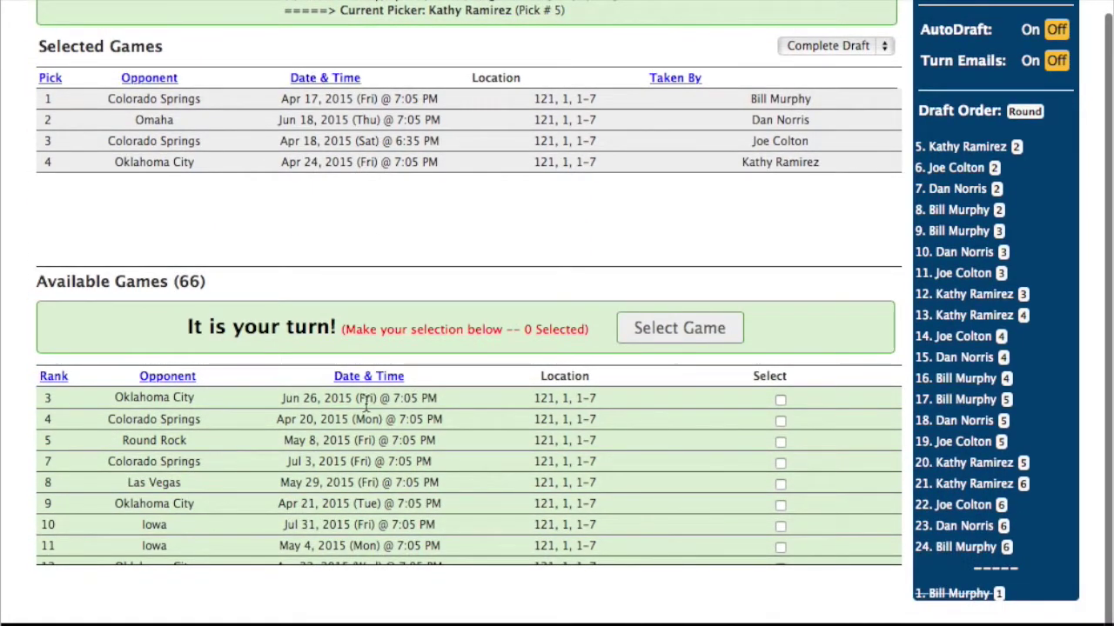
pyautogui.click(781, 402)
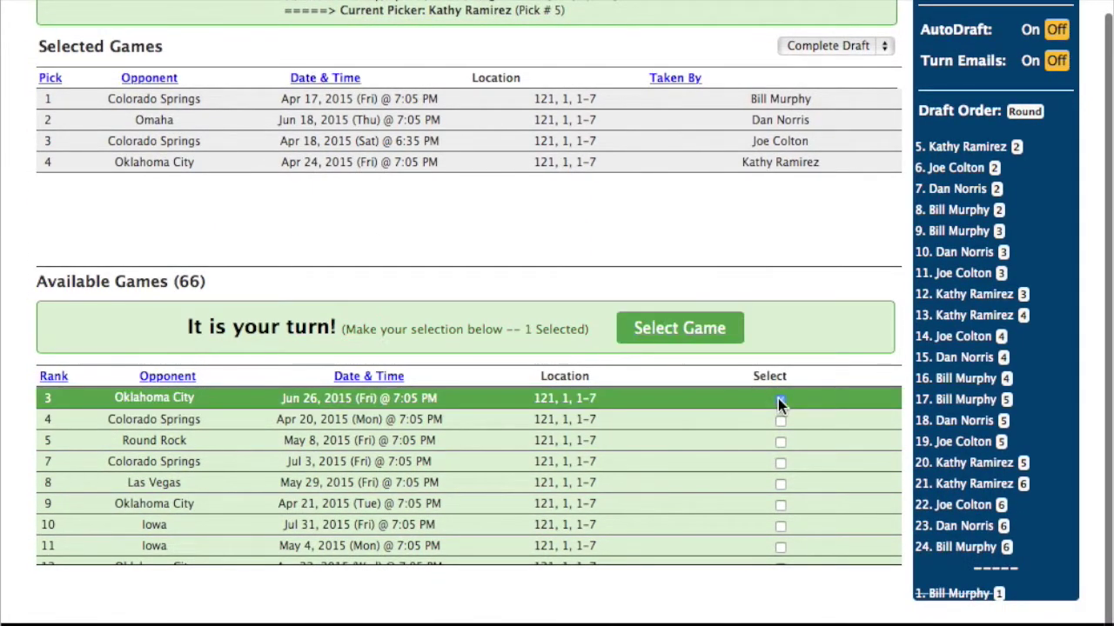
pyautogui.click(696, 331)
pyautogui.click(277, 463)
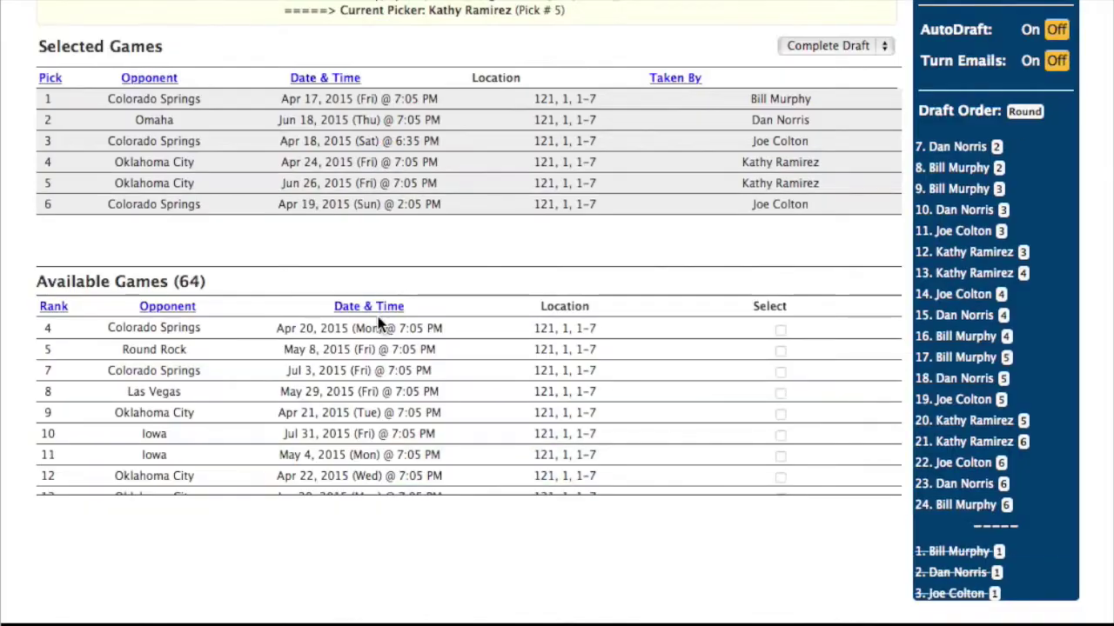
# Back in the administrator's draft window, draft the Omaha game on Jun 20, 2015 as pick 7 and confirm it.
pyautogui.scroll(2, 414, 249)
pyautogui.scroll(2, 414, 250)
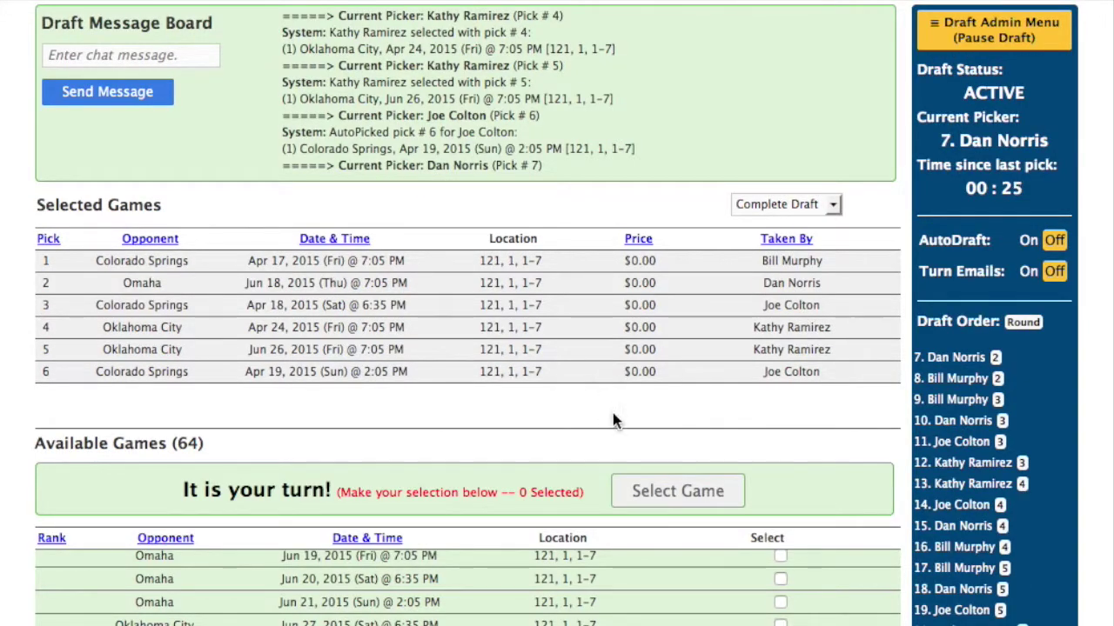
pyautogui.scroll(-3, 712, 433)
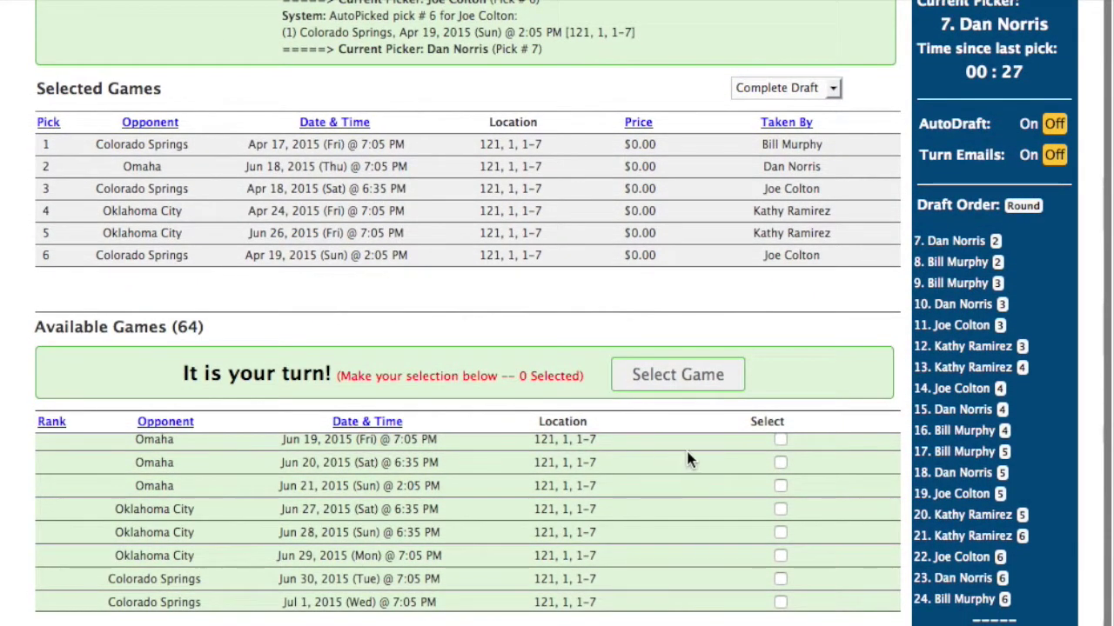
pyautogui.click(780, 463)
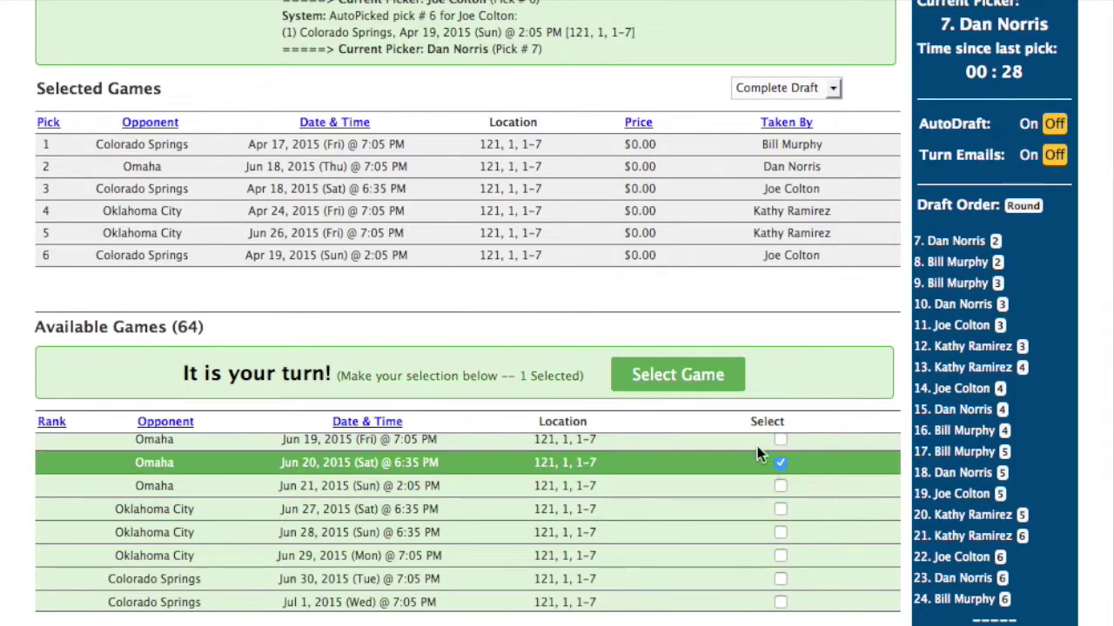
pyautogui.click(683, 386)
pyautogui.click(282, 449)
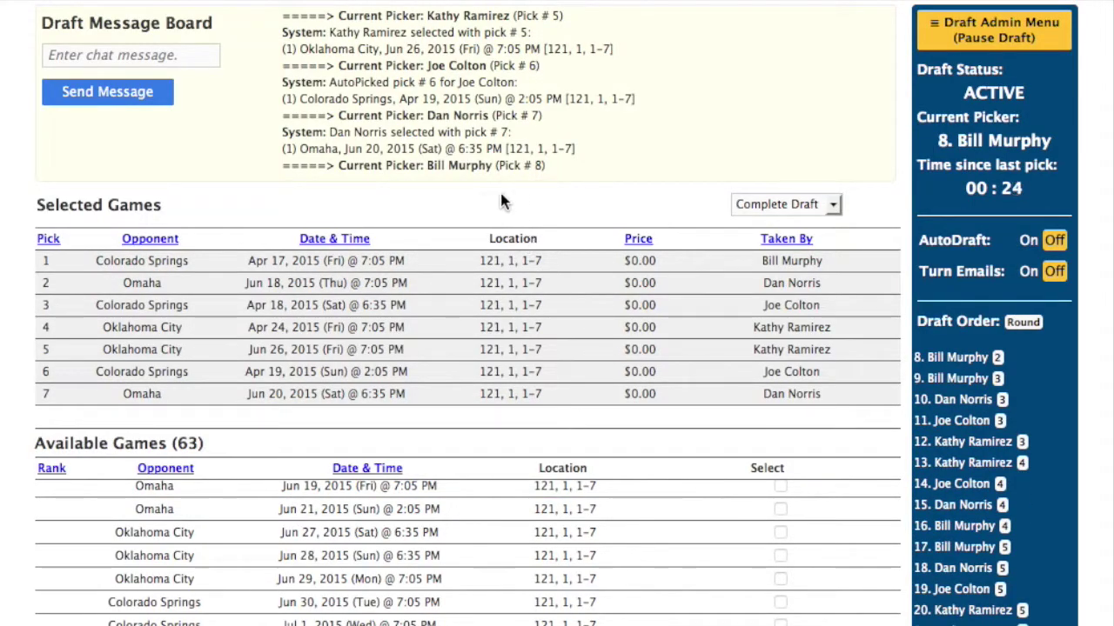
# Pause the draft, request undoing pick 7, and cancel the undo.
pyautogui.click(979, 28)
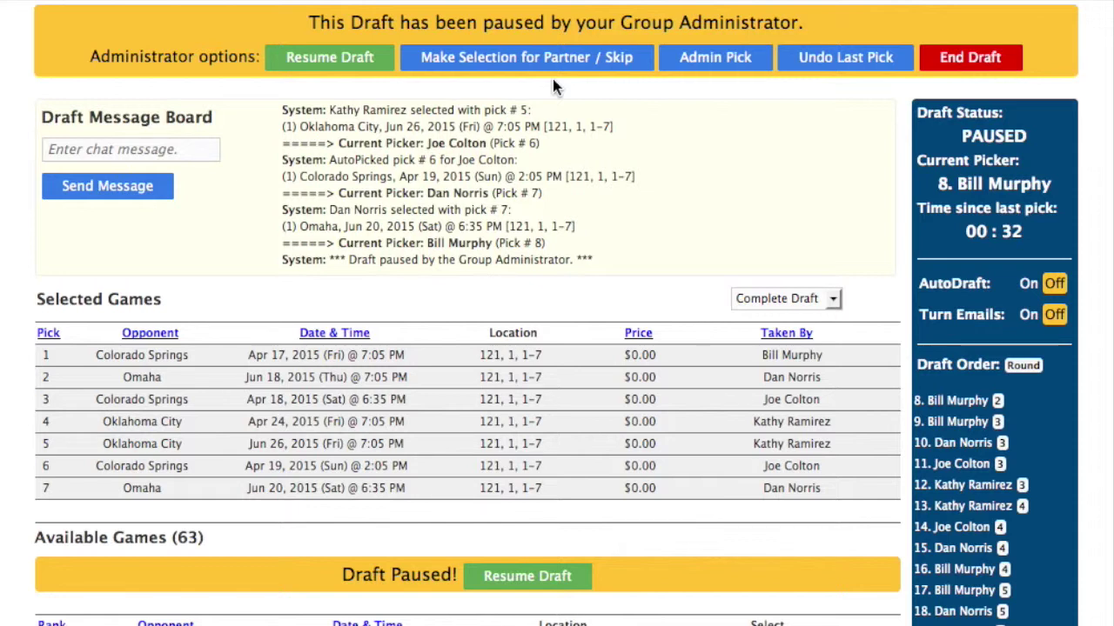
pyautogui.click(854, 63)
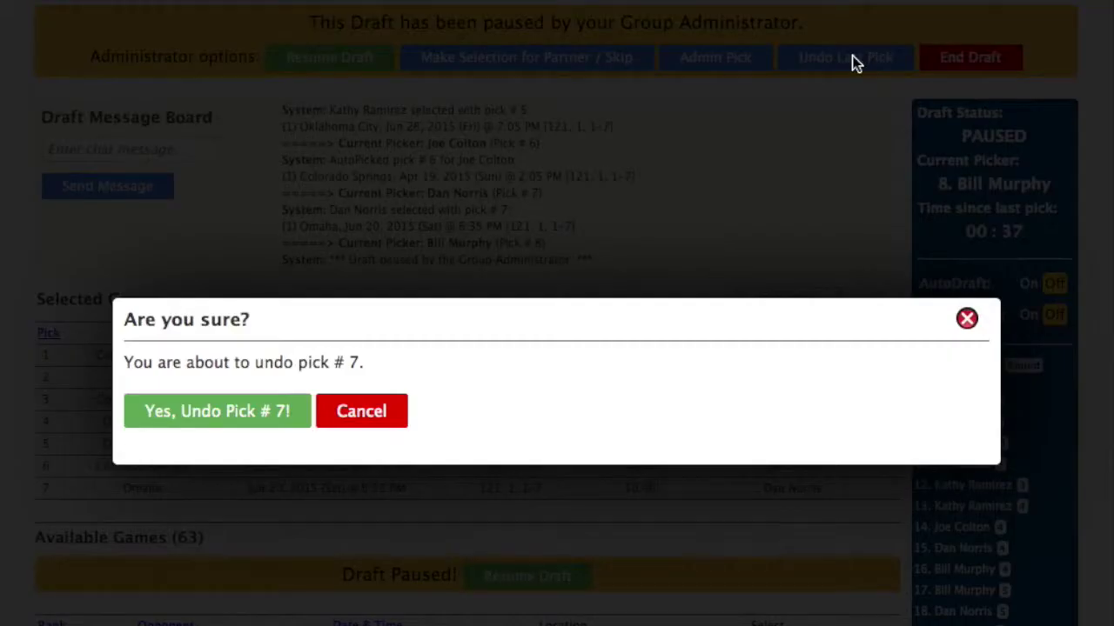
pyautogui.click(361, 415)
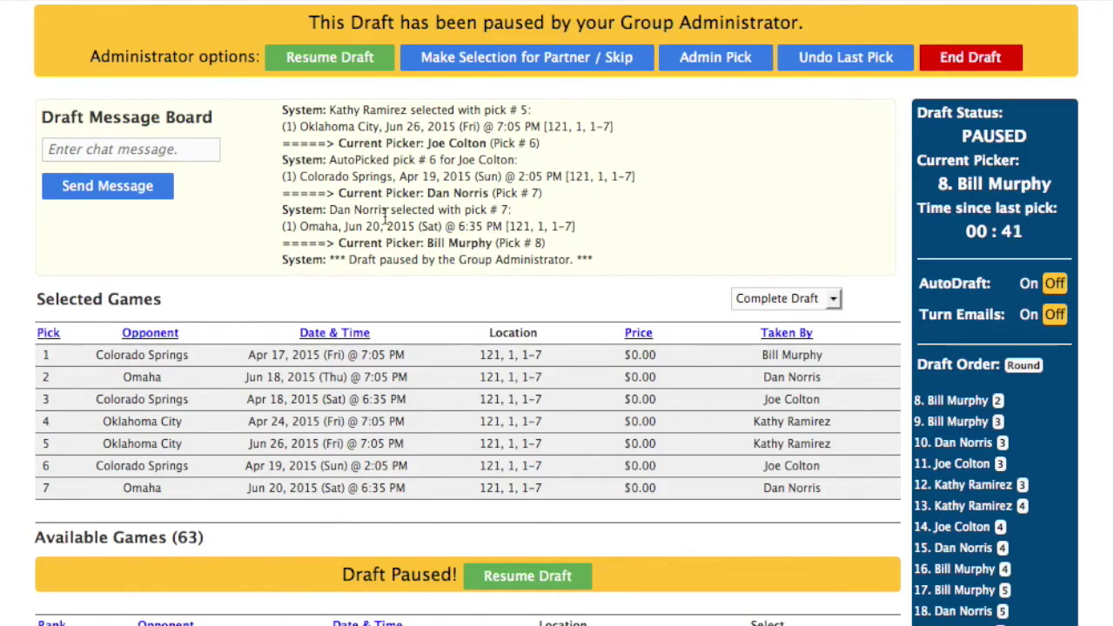
# As administrator, manually make pick 8 for the current partner, choosing the Round Rock game on May 8, 2015, and confirm it.
pyautogui.click(512, 61)
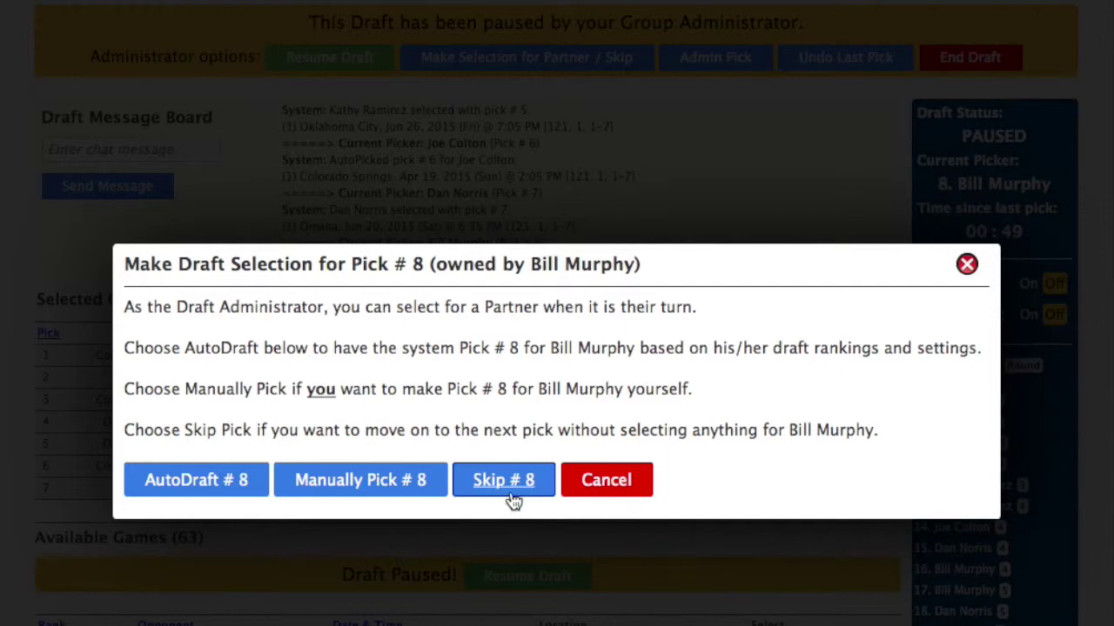
pyautogui.click(367, 487)
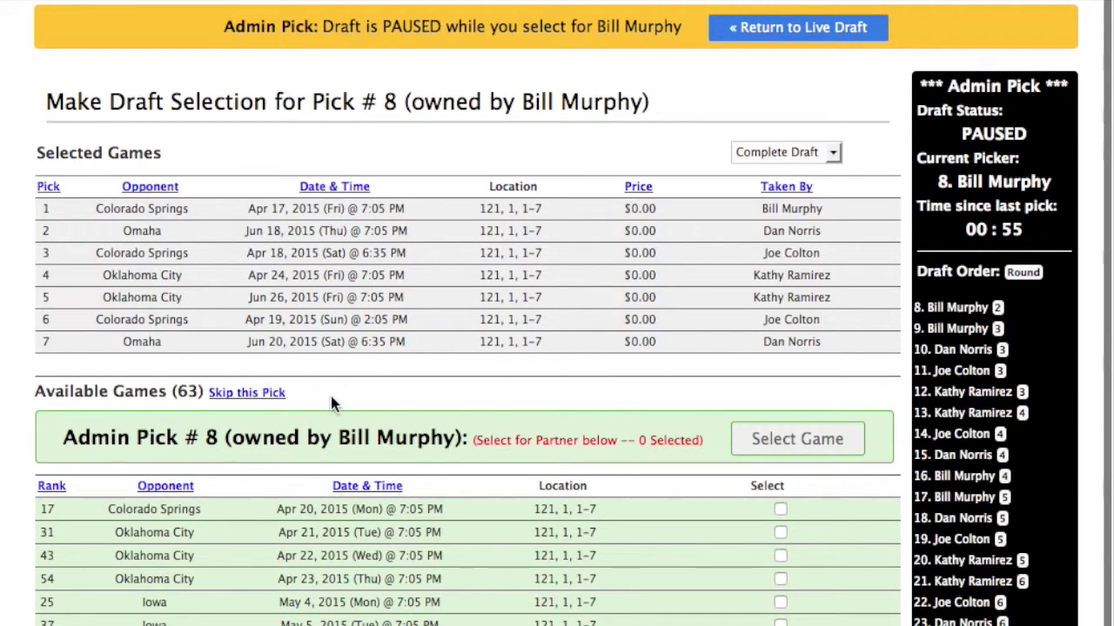
pyautogui.scroll(-3, 330, 401)
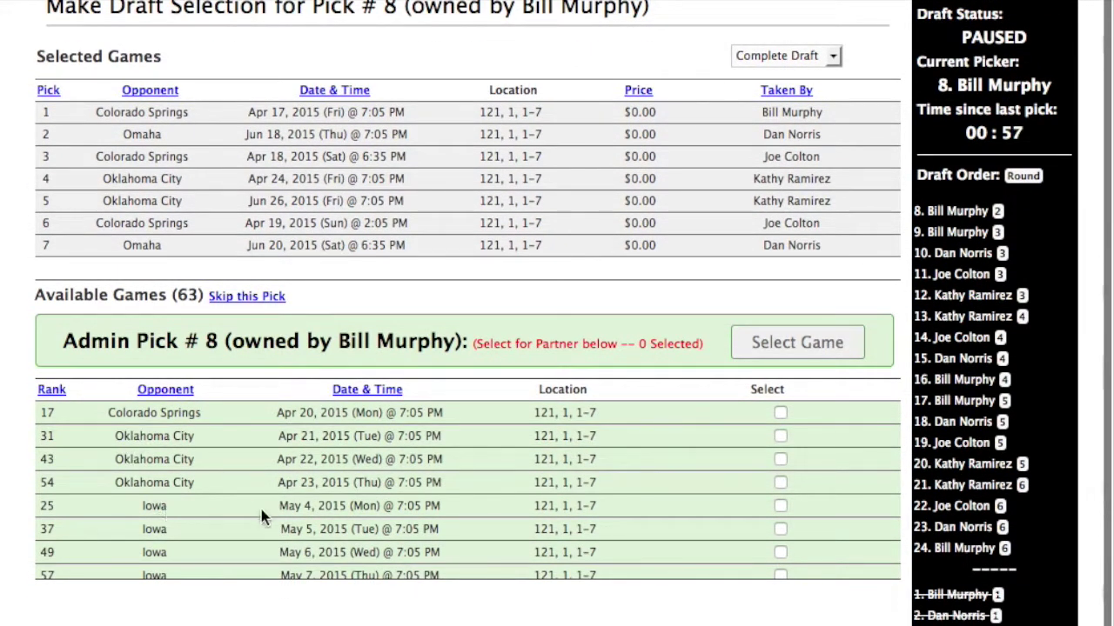
pyautogui.scroll(-5, 320, 513)
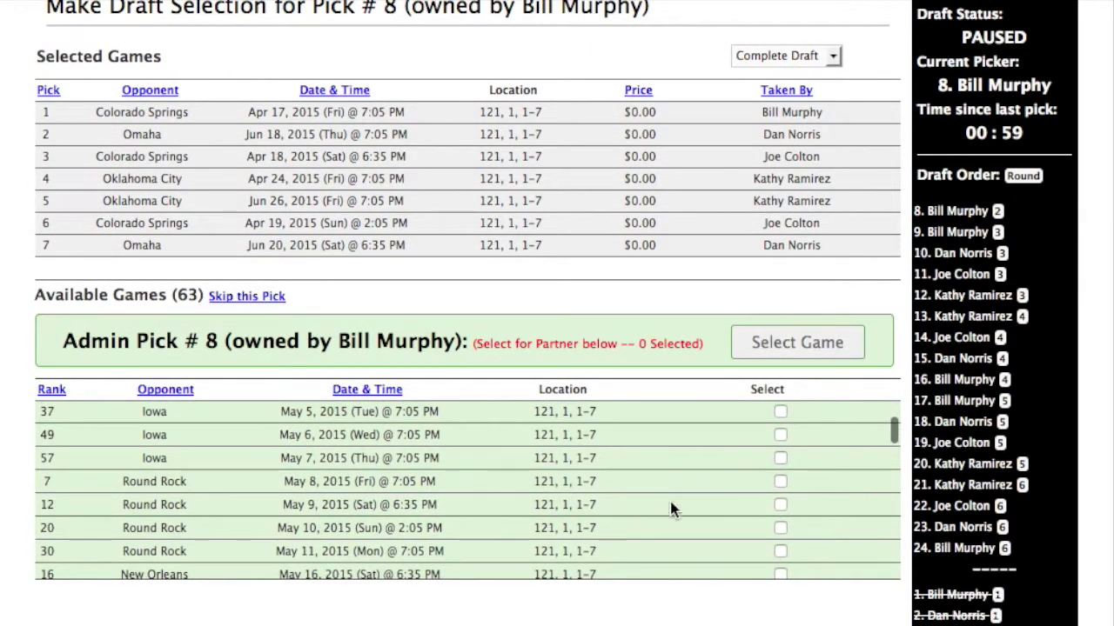
pyautogui.click(780, 482)
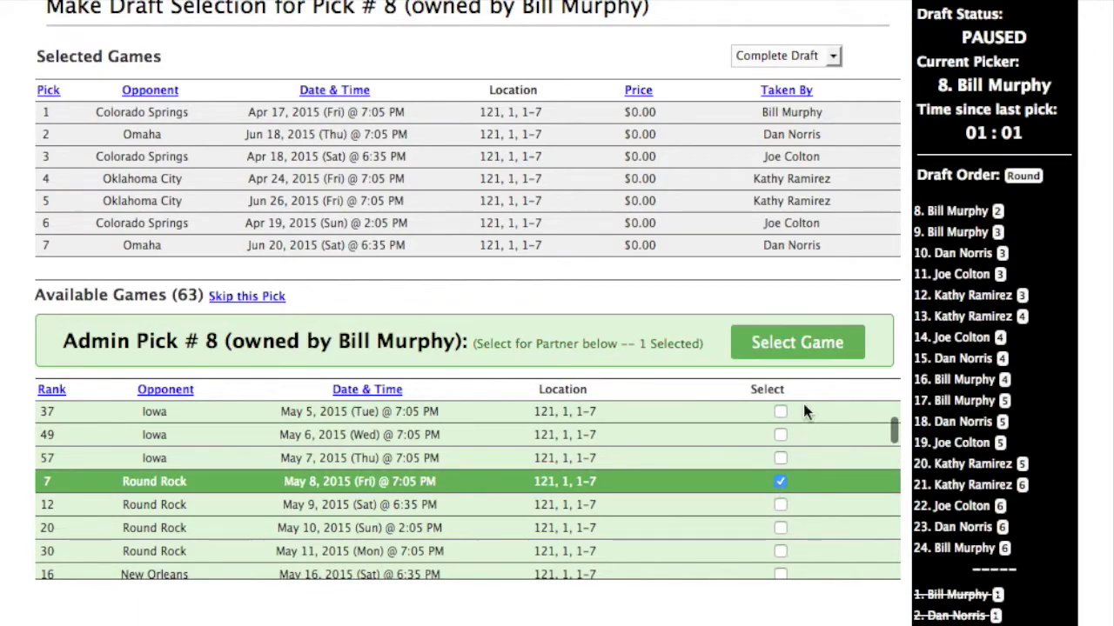
pyautogui.click(808, 356)
pyautogui.click(360, 455)
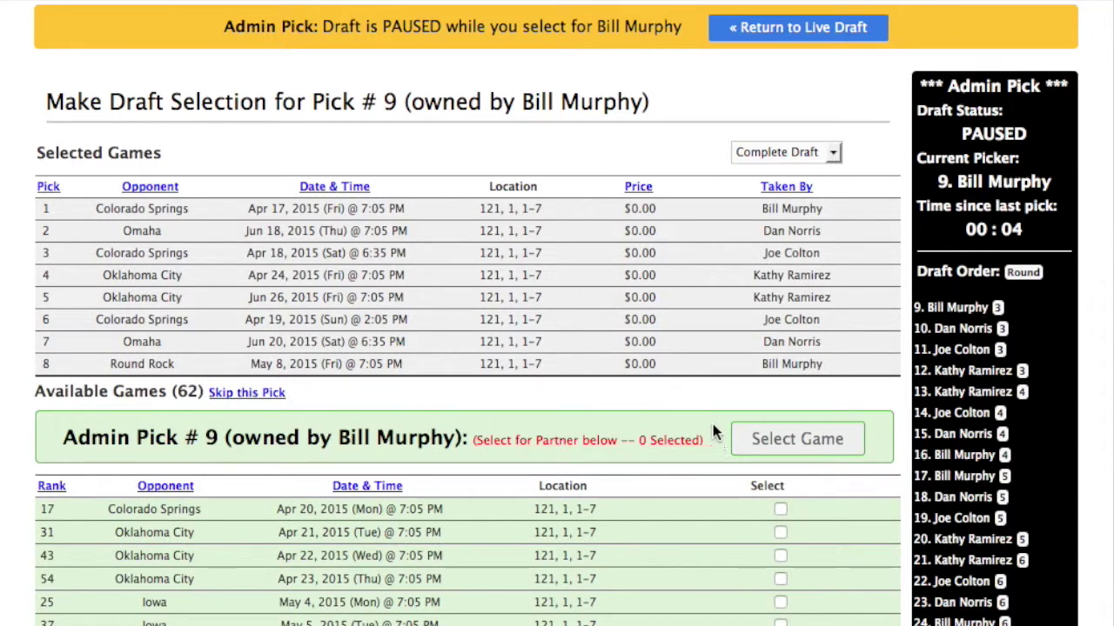
# Return to the live draft and force an AutoDraft selection for pick 9 on the current partner's behalf, confirming it.
pyautogui.click(791, 28)
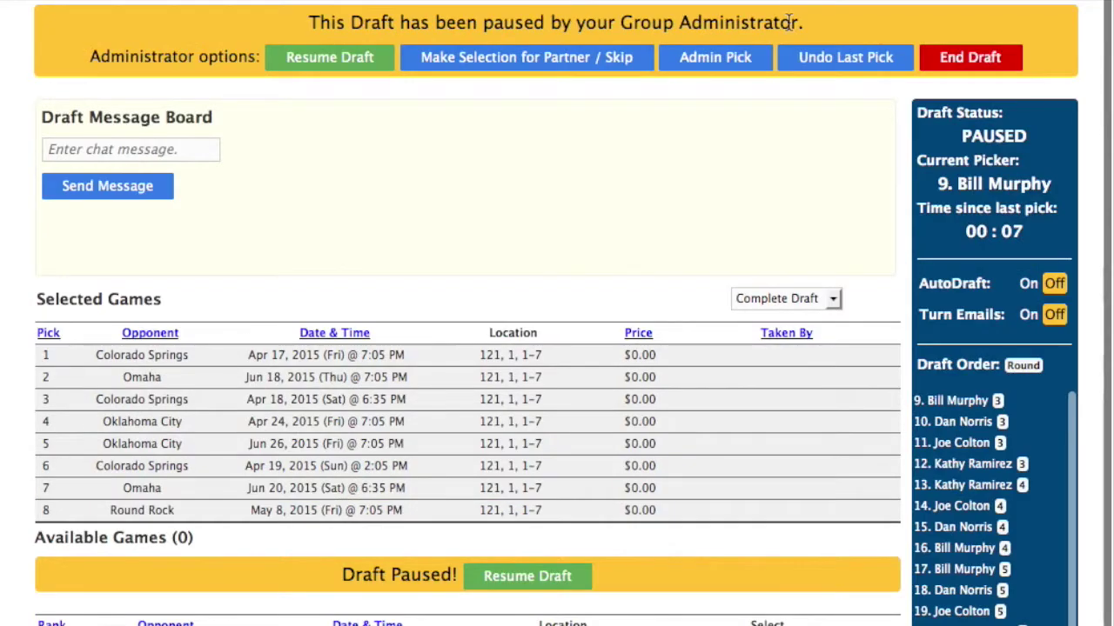
pyautogui.click(535, 56)
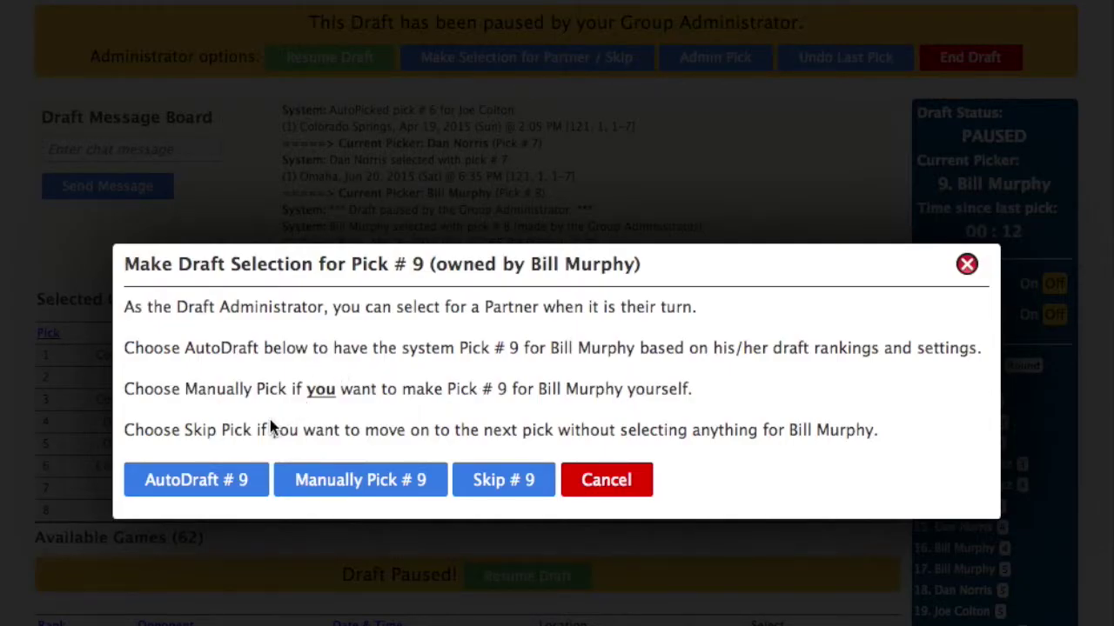
pyautogui.click(215, 481)
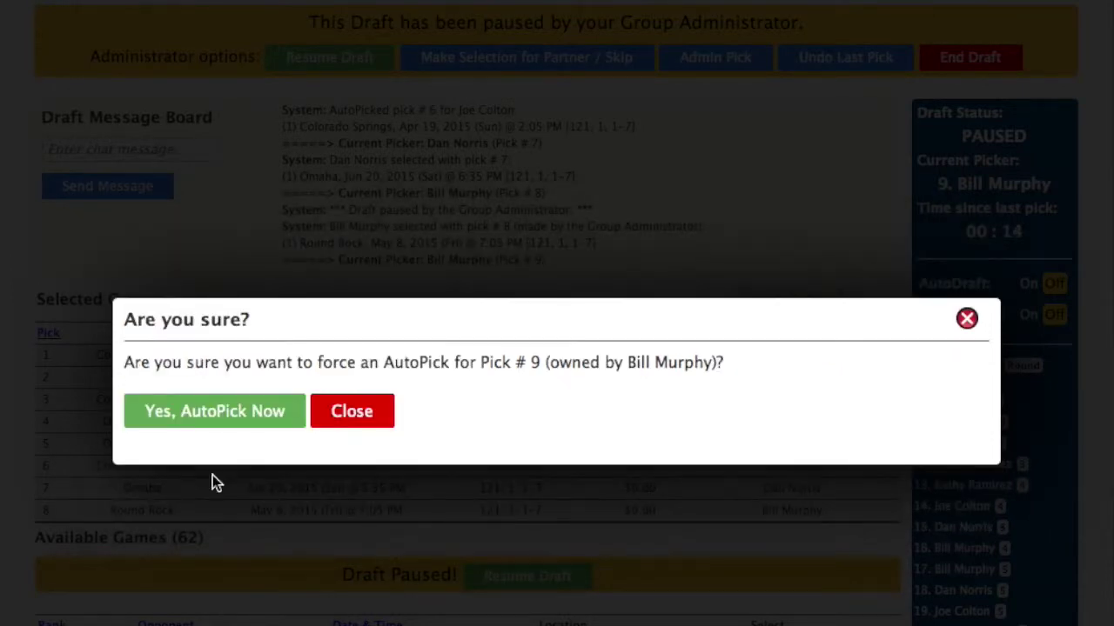
pyautogui.click(207, 419)
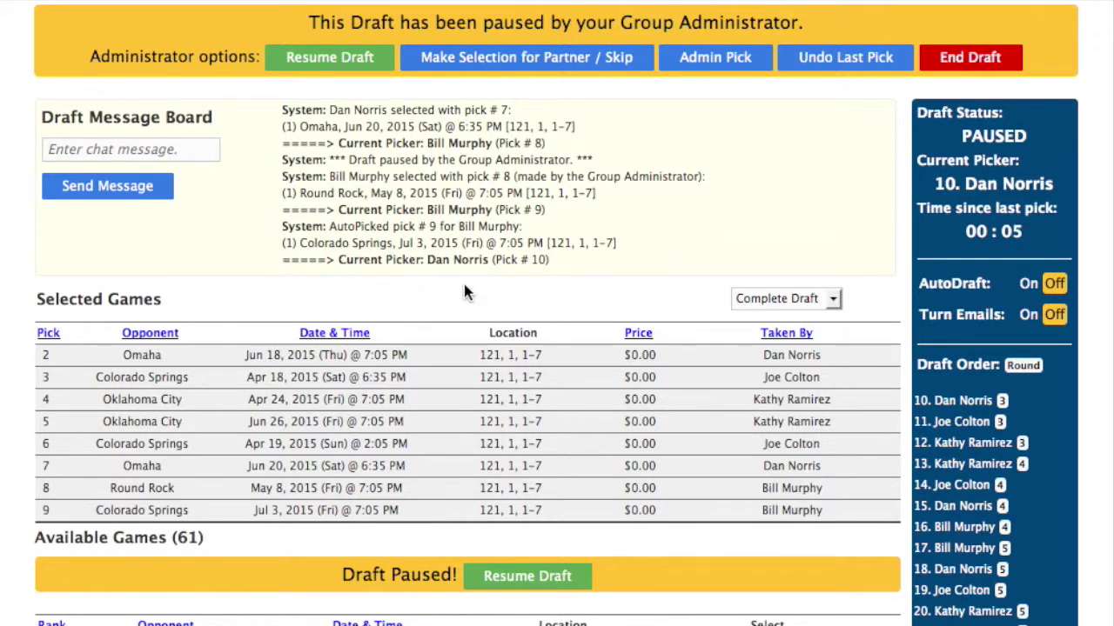
# As administrator, skip pick 10 for the current partner and confirm the skip.
pyautogui.click(552, 57)
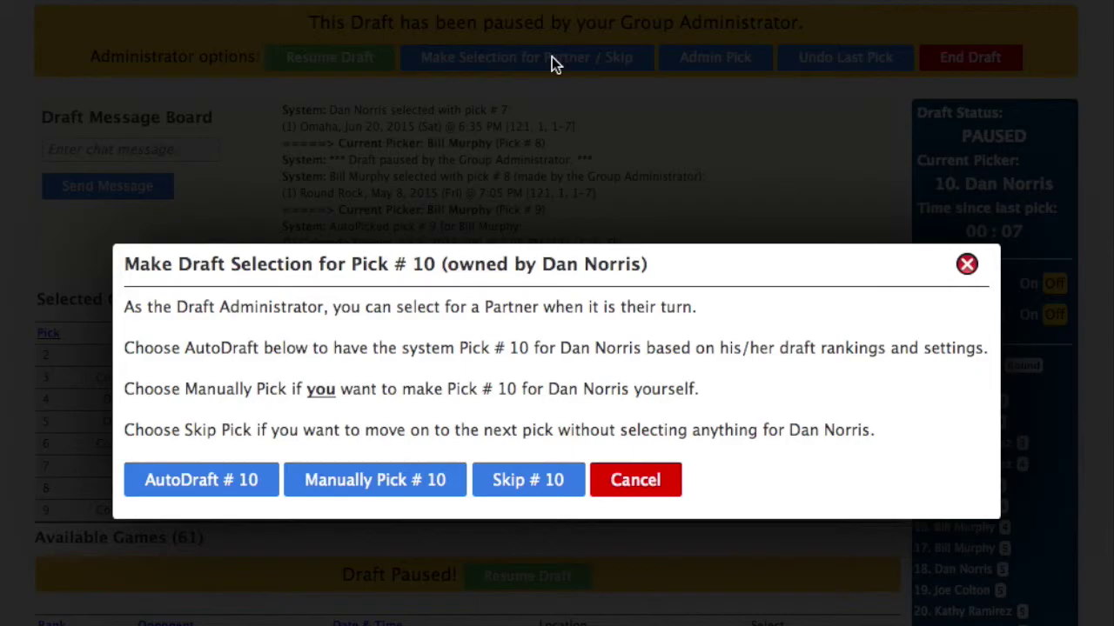
pyautogui.click(550, 482)
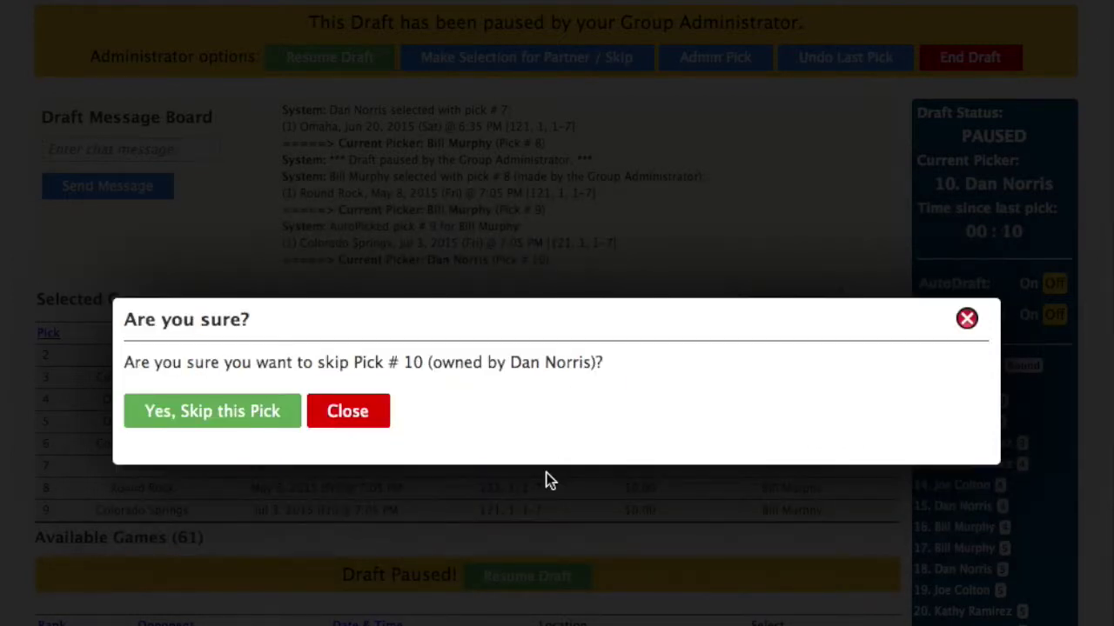
pyautogui.click(236, 417)
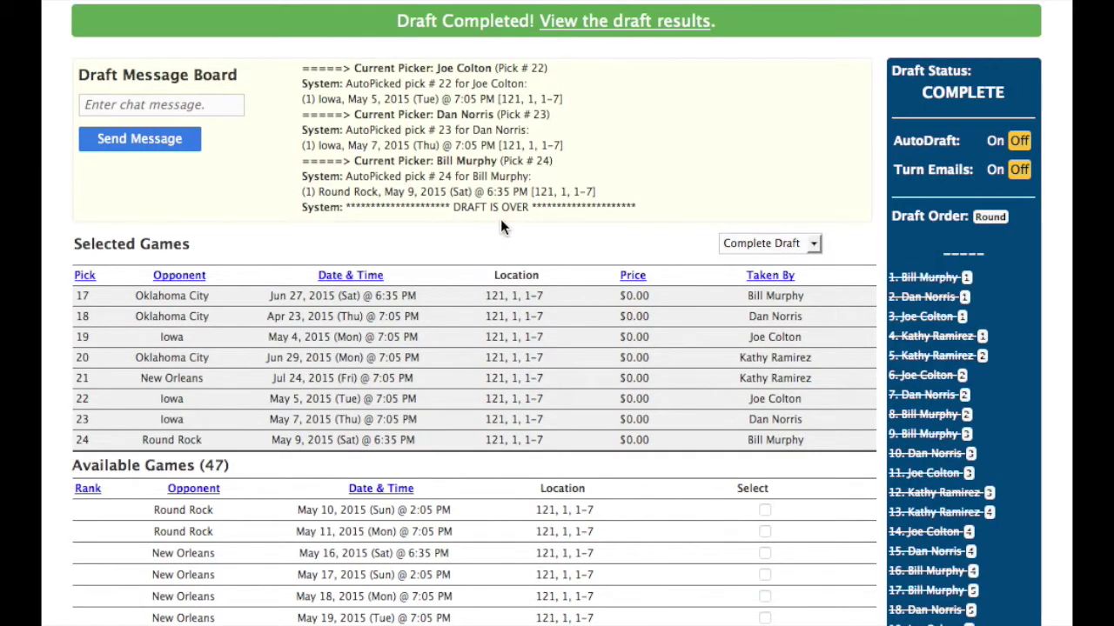
# View the completed draft's results and filter the games list to show only the first listed partner's games.
pyautogui.click(615, 26)
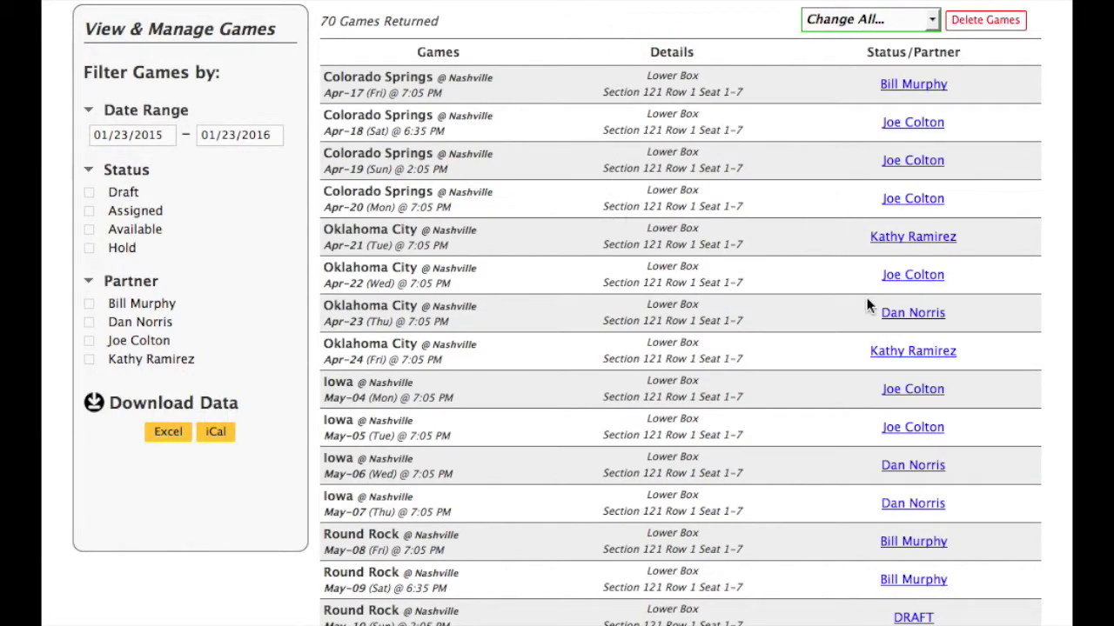
pyautogui.scroll(-3, 866, 301)
pyautogui.scroll(-3, 867, 298)
pyautogui.scroll(5, 866, 298)
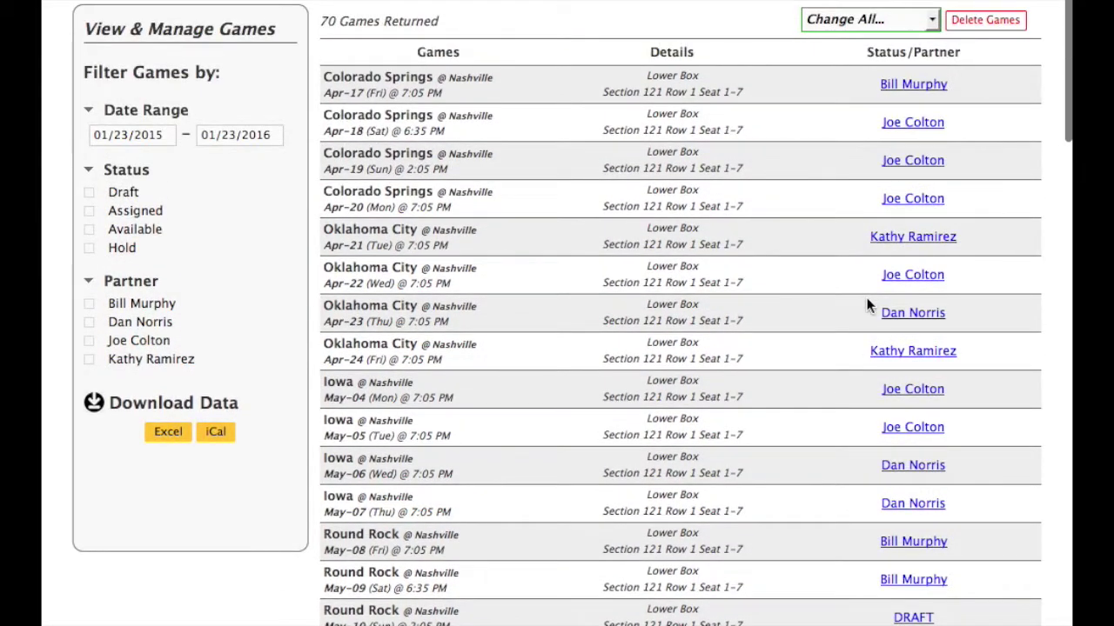
pyautogui.click(89, 303)
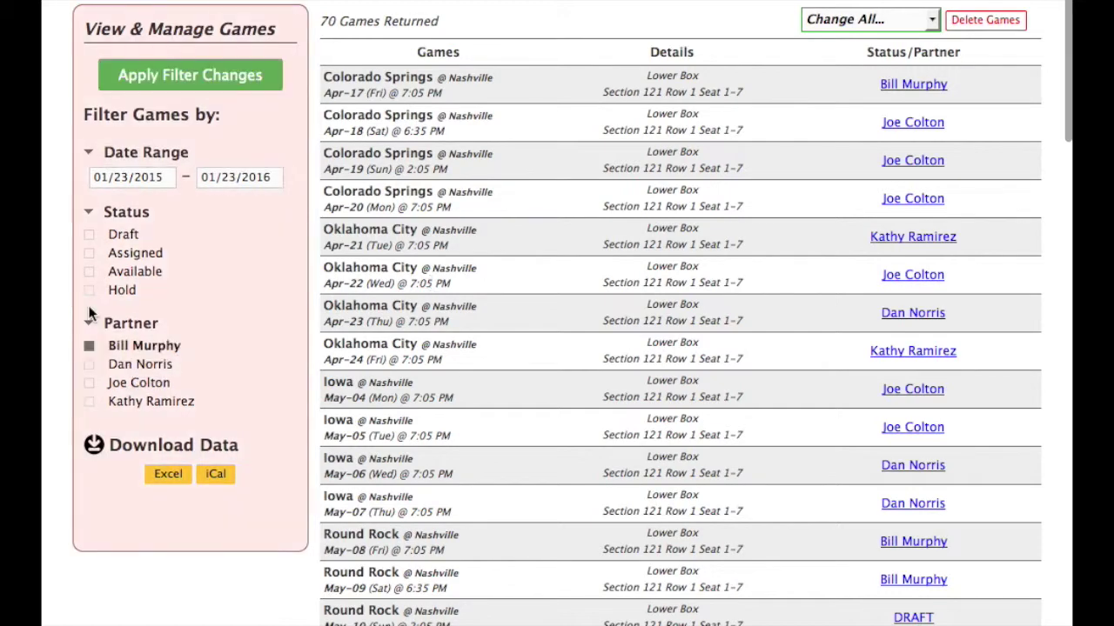
pyautogui.click(188, 81)
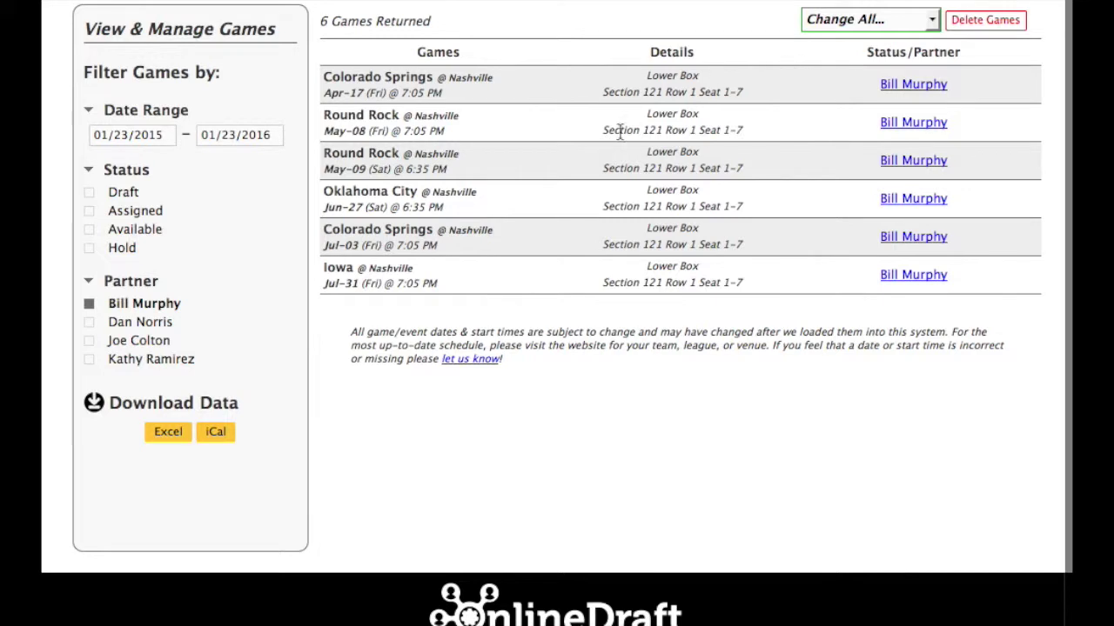
# Switch the partner filter from the first listed partner to the last one and apply it.
pyautogui.click(89, 304)
pyautogui.click(88, 401)
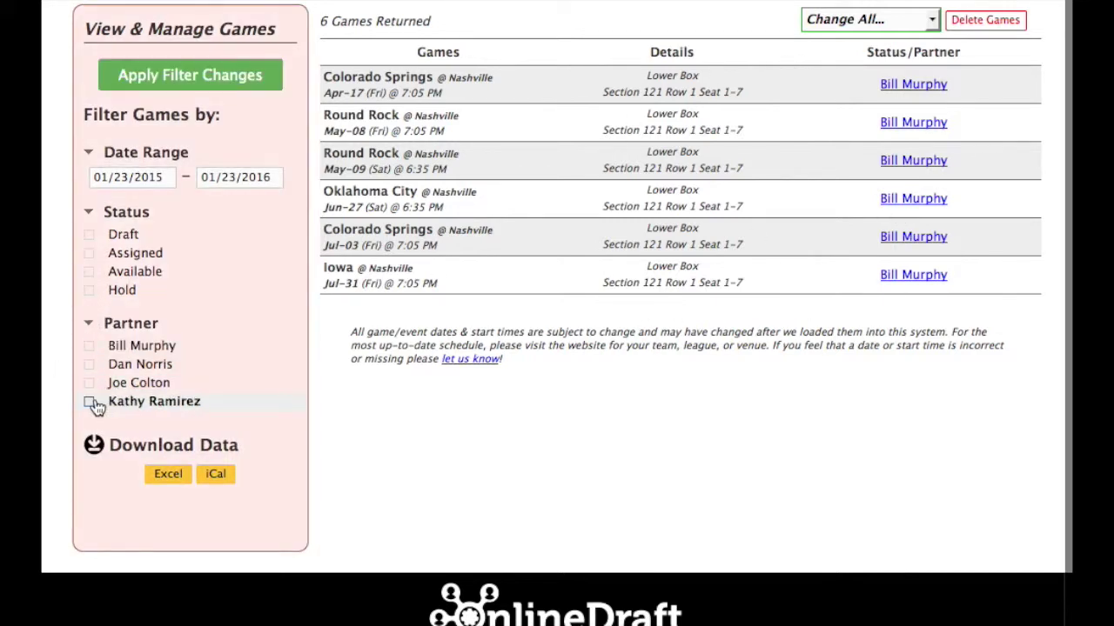
pyautogui.click(195, 75)
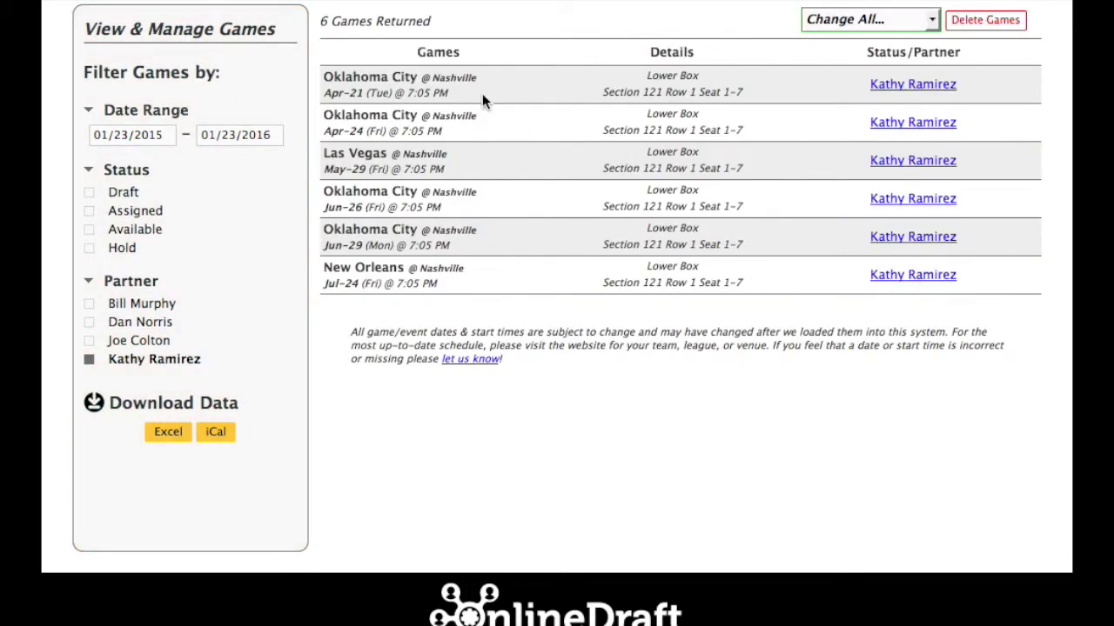
# View the games in the monthly calendar, advancing through April 2015 to May 2015.
pyautogui.moveTo(486, 5)
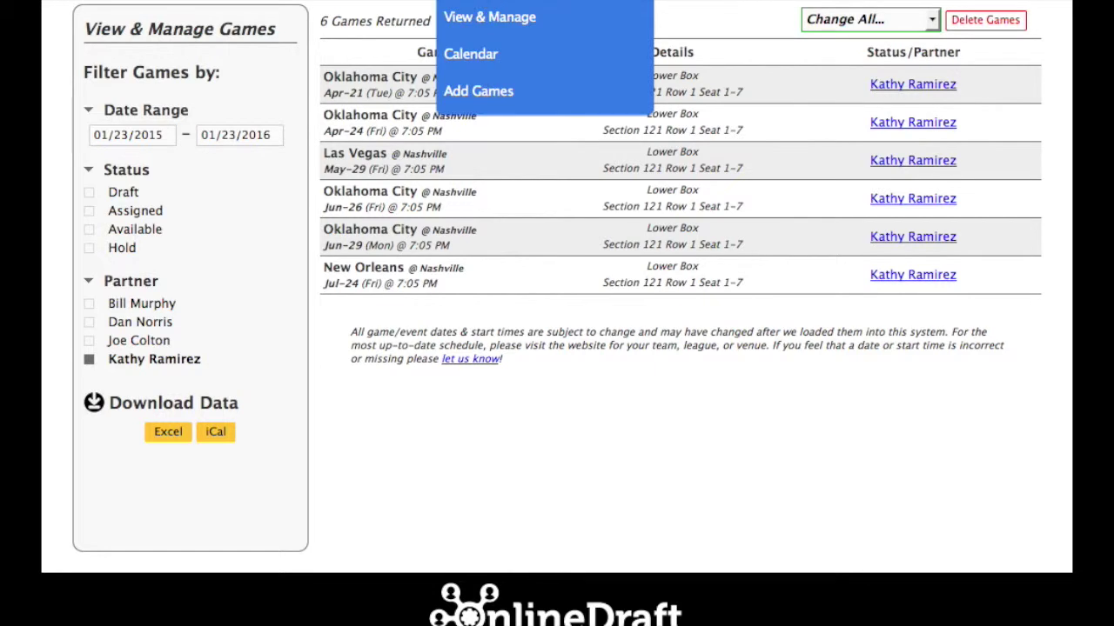
pyautogui.click(481, 55)
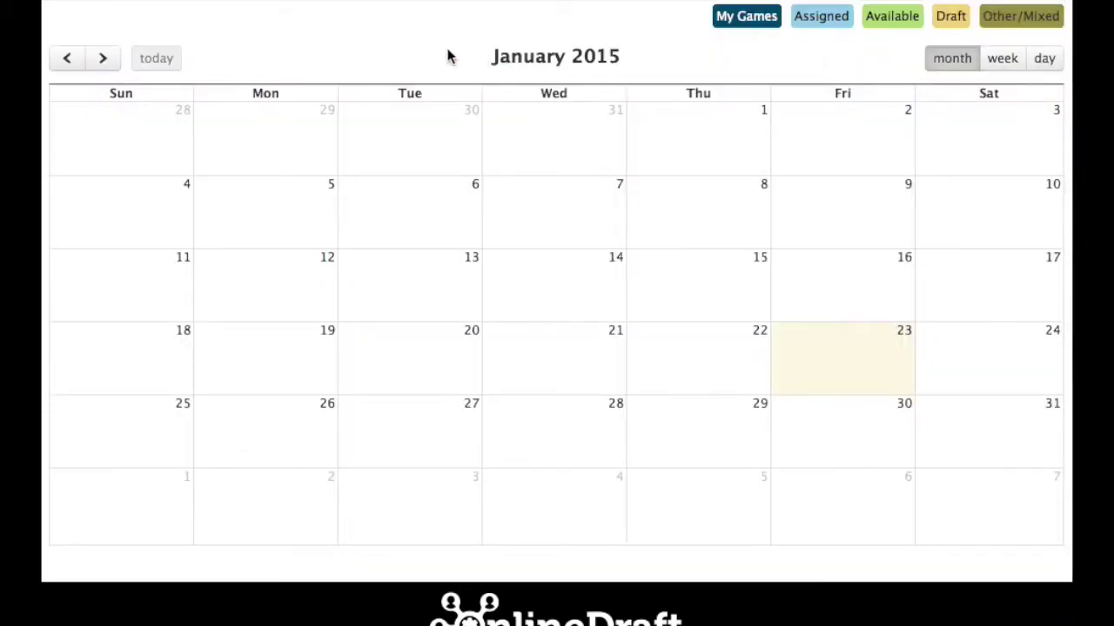
pyautogui.click(103, 58)
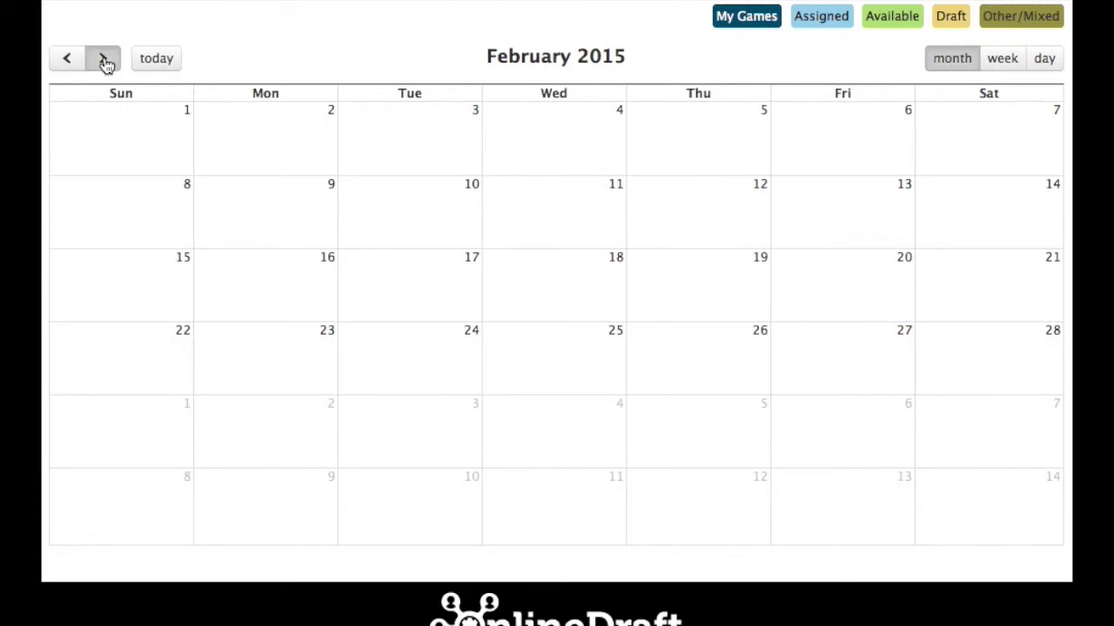
pyautogui.click(103, 59)
pyautogui.click(103, 59)
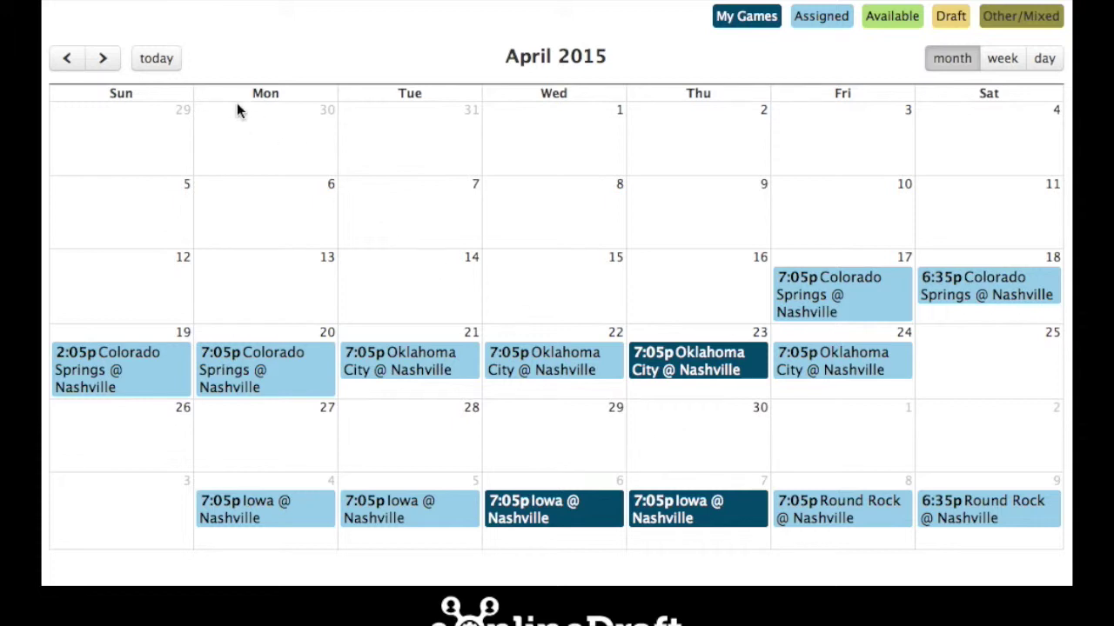
pyautogui.click(103, 58)
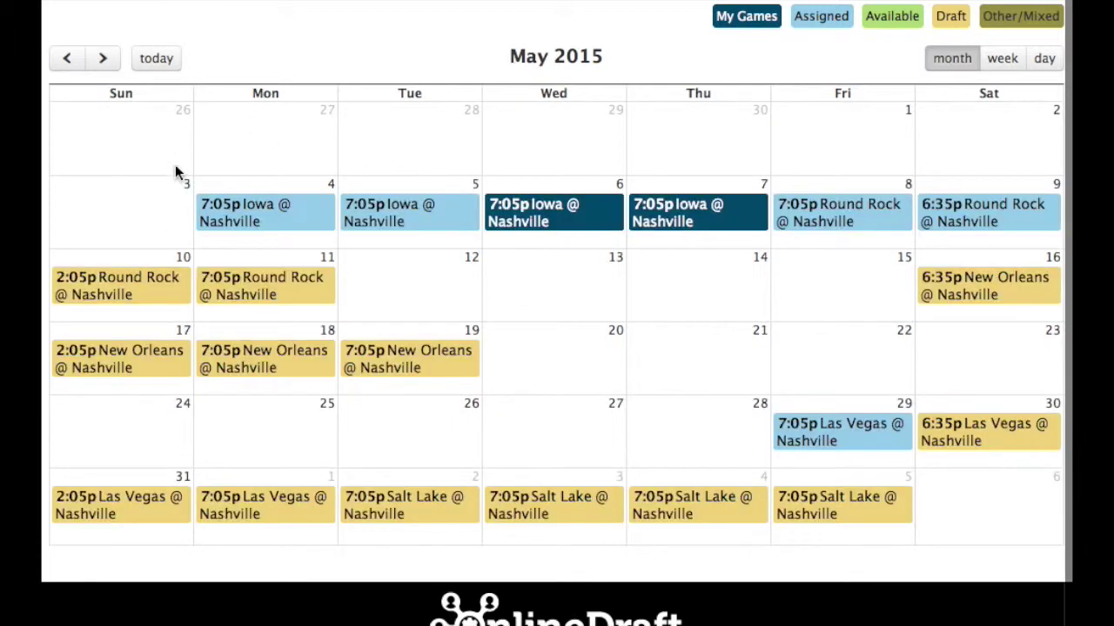